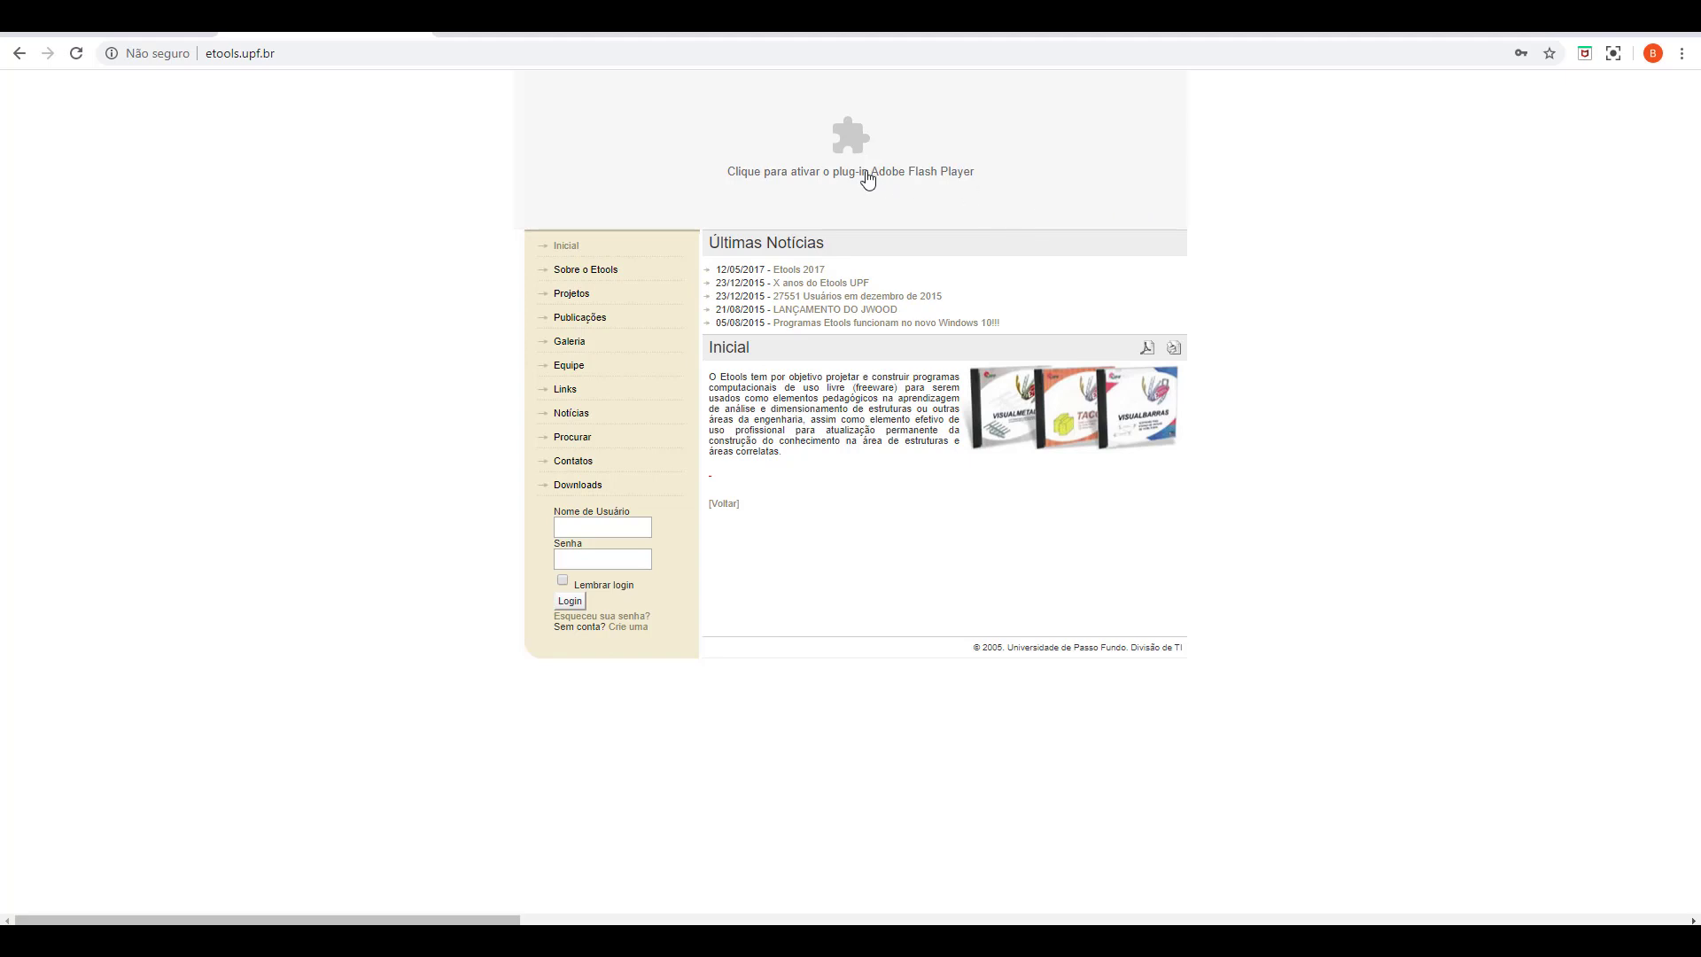
Dismiss the Flash permission request on the Etools site and open its Downloads page
left_click(860, 172)
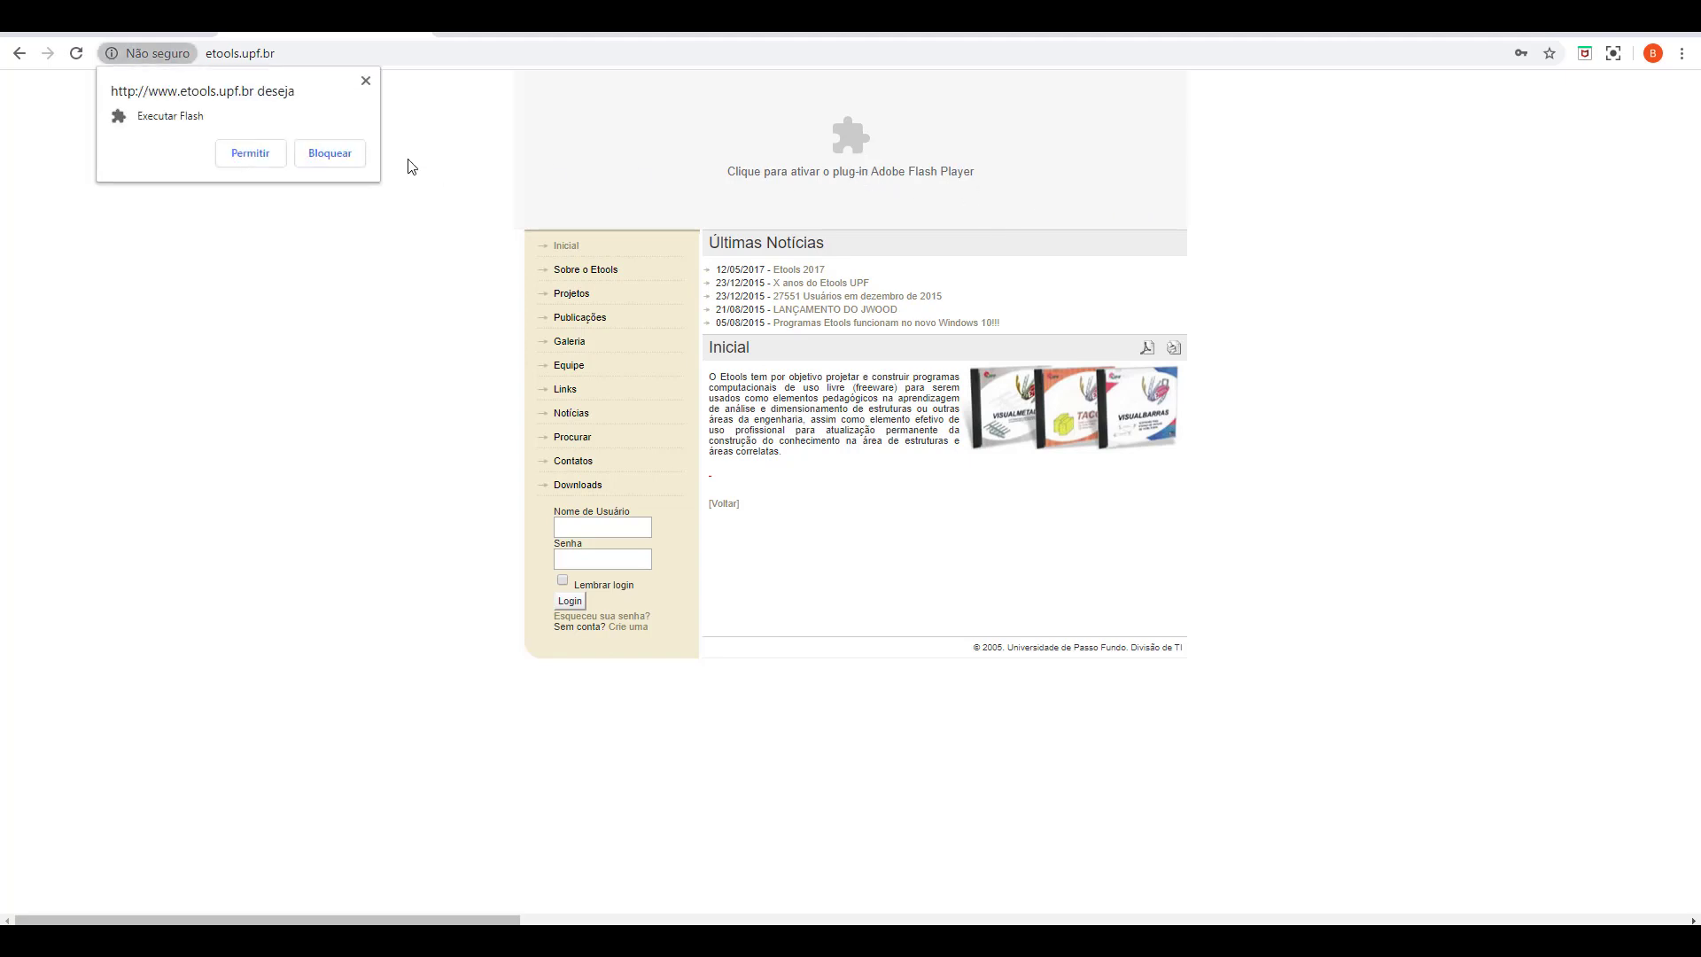
left_click(365, 81)
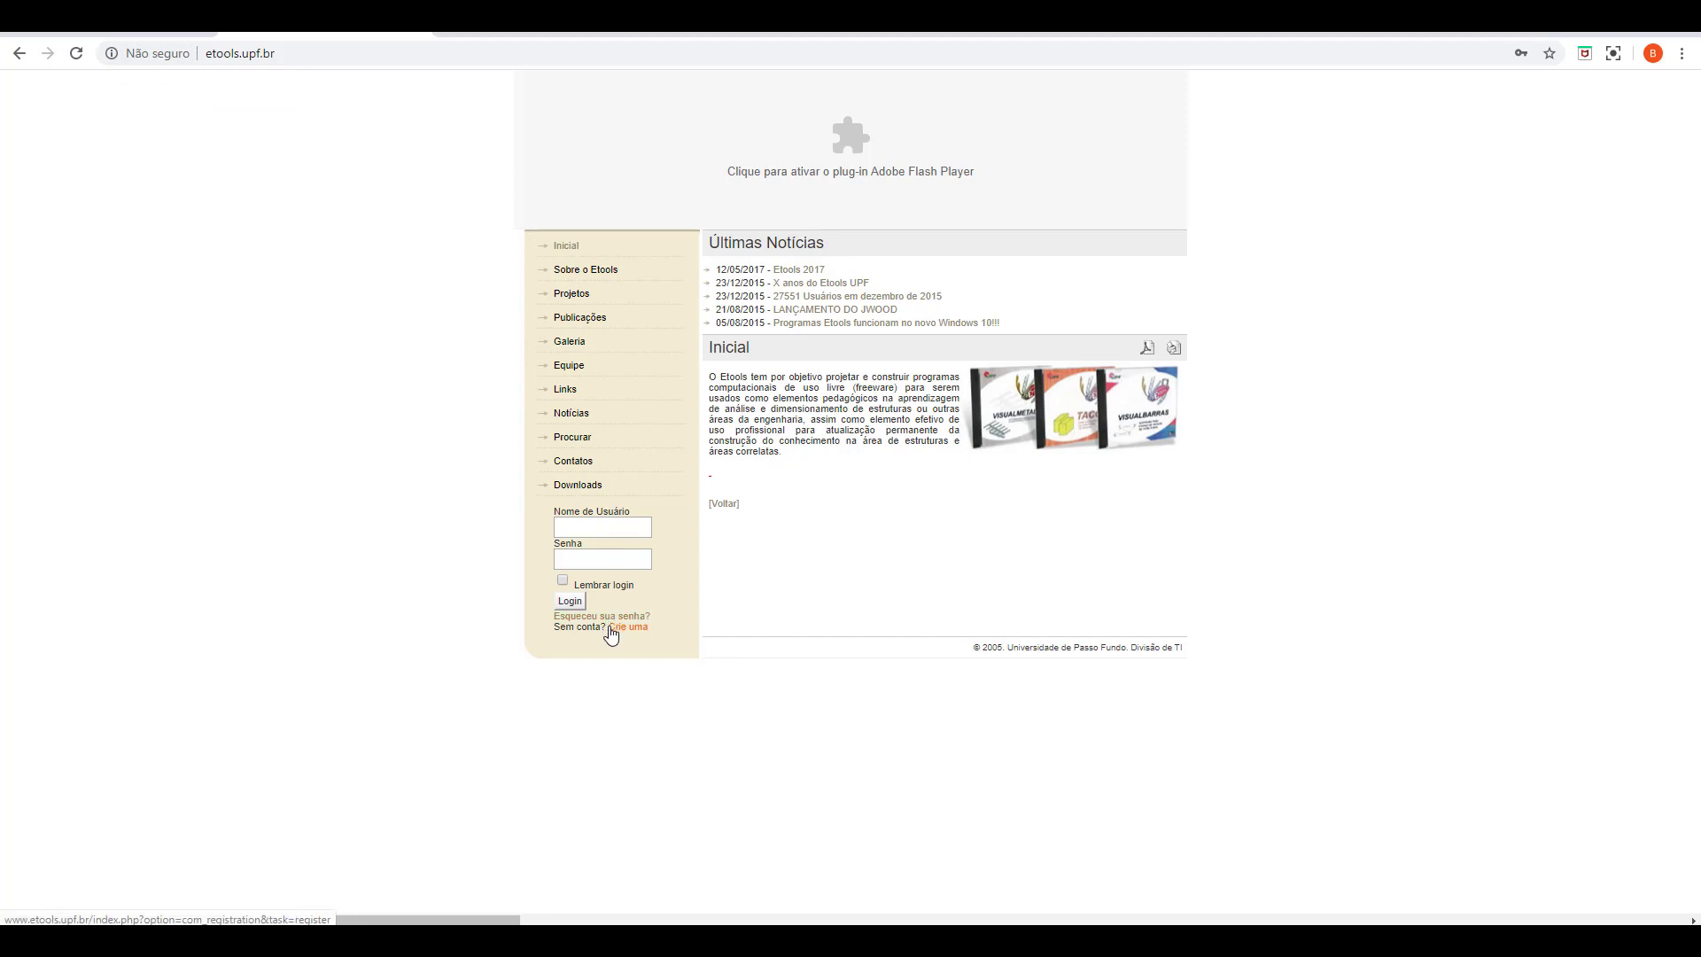
left_click(571, 486)
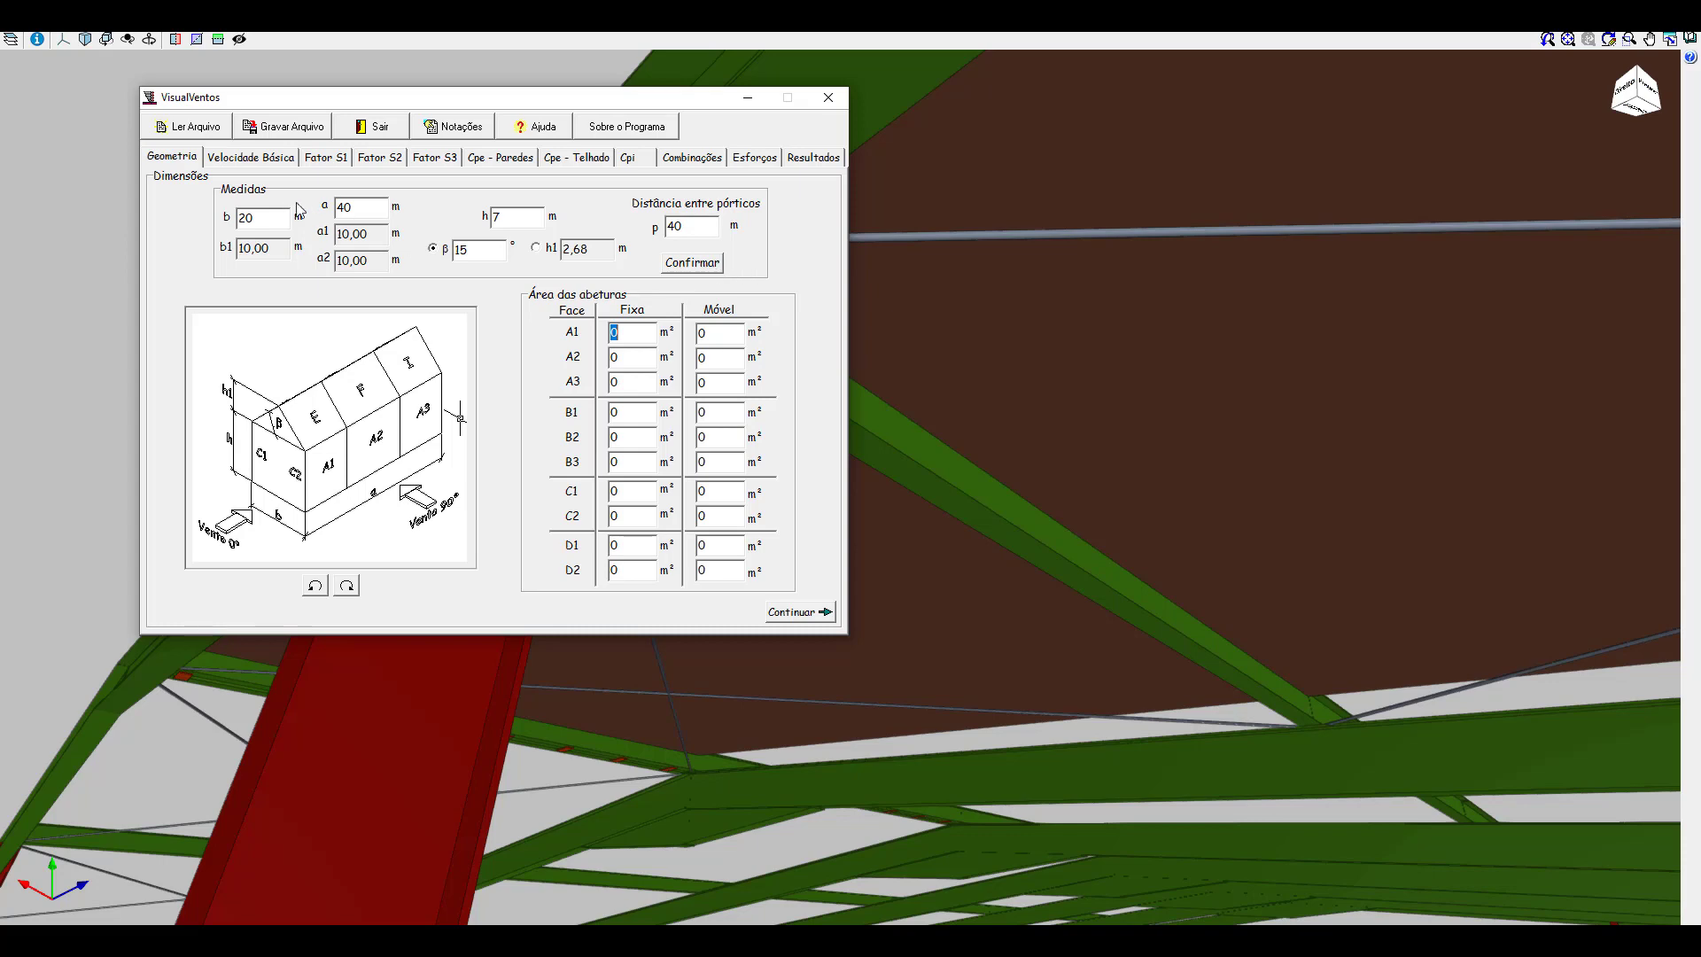
Review the basic wind speed on the isopleth map and proceed to the topographic factor S1
left_click(272, 157)
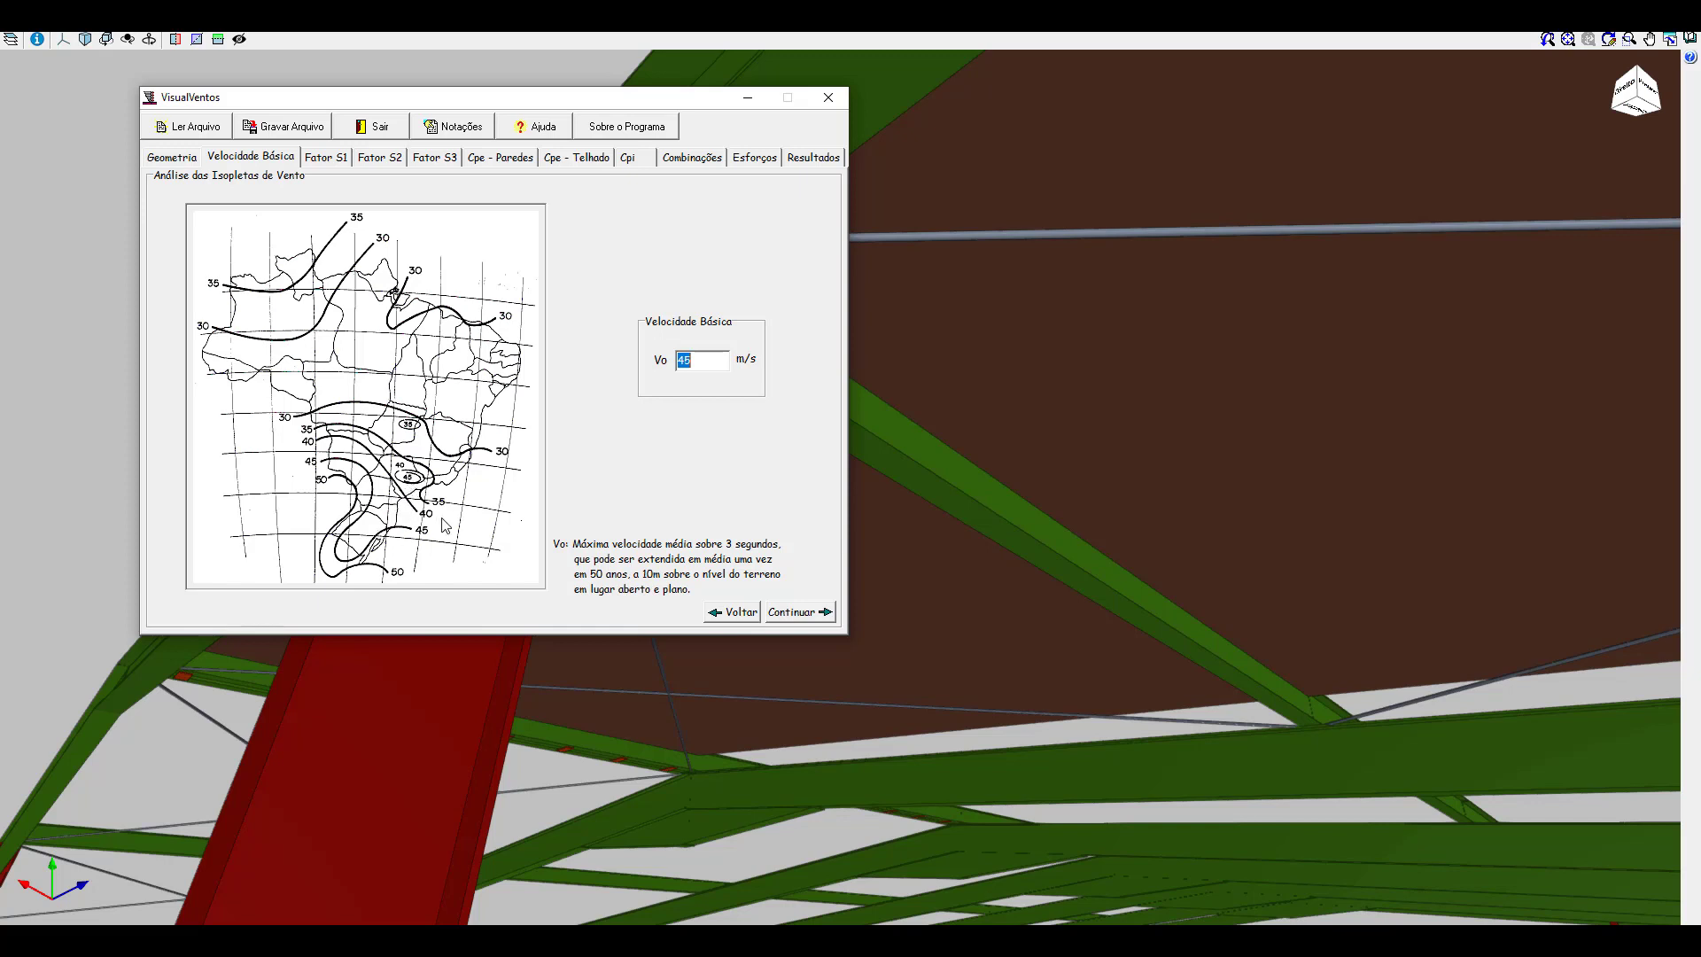
left_click(797, 615)
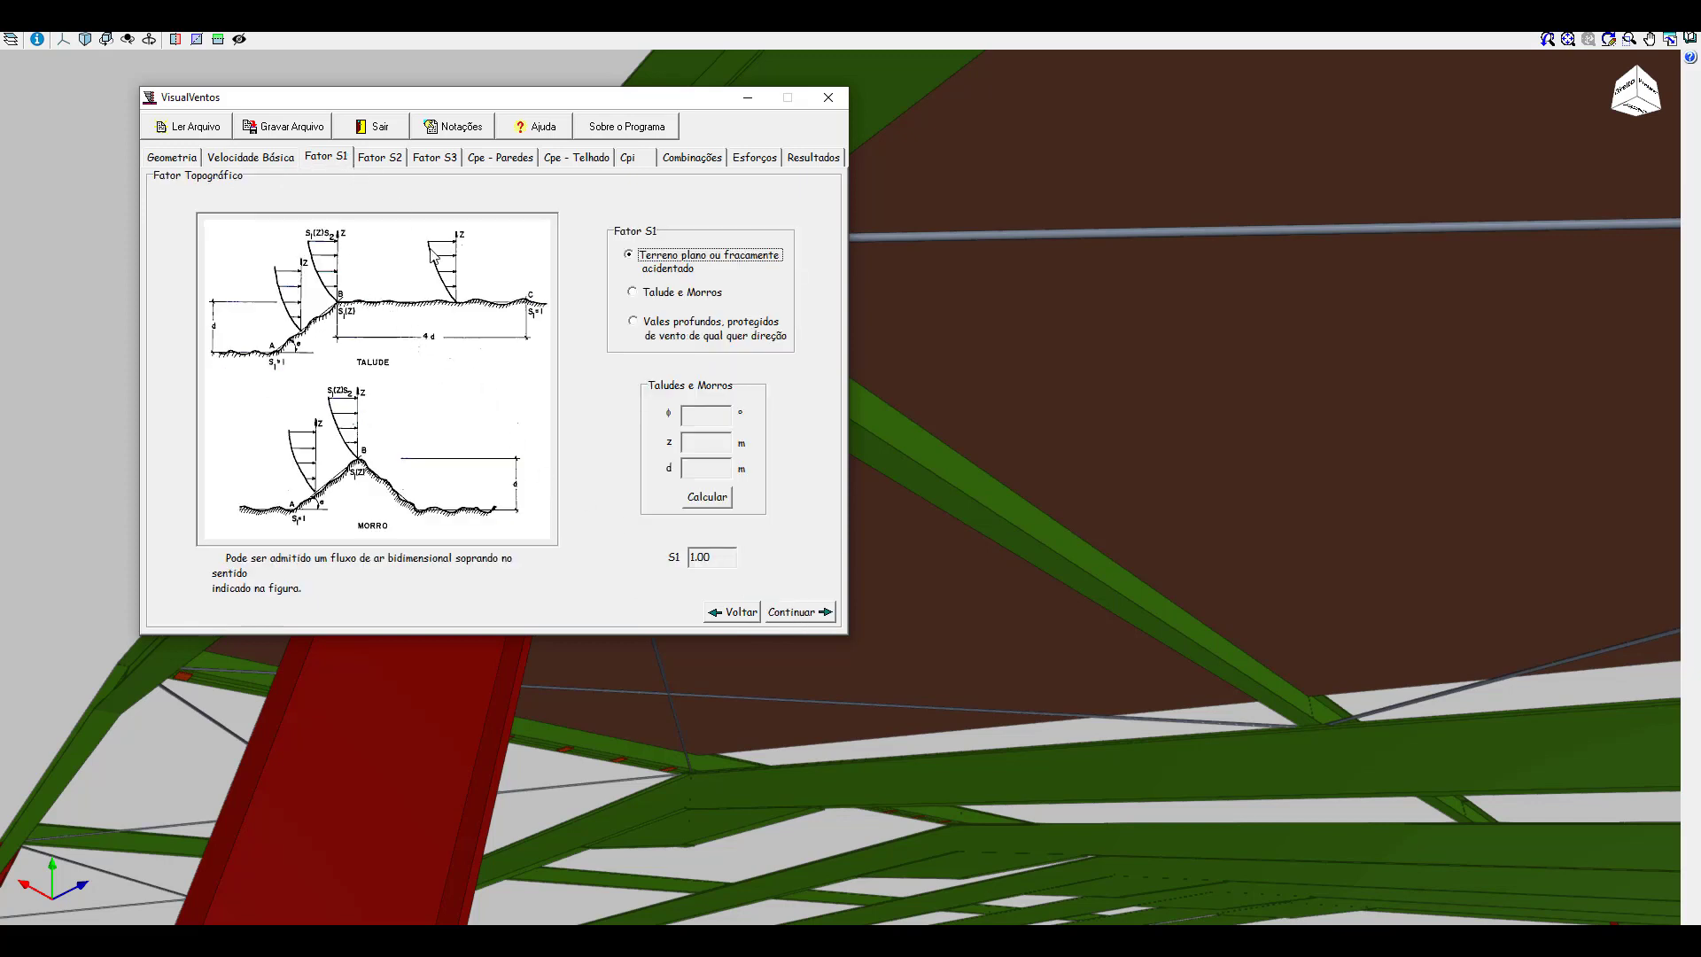
Compare the three terrain options for factor S1, leave "Terreno plano ou fracamente acidentado" selected and proceed to factor S2
left_click(635, 294)
left_click(635, 322)
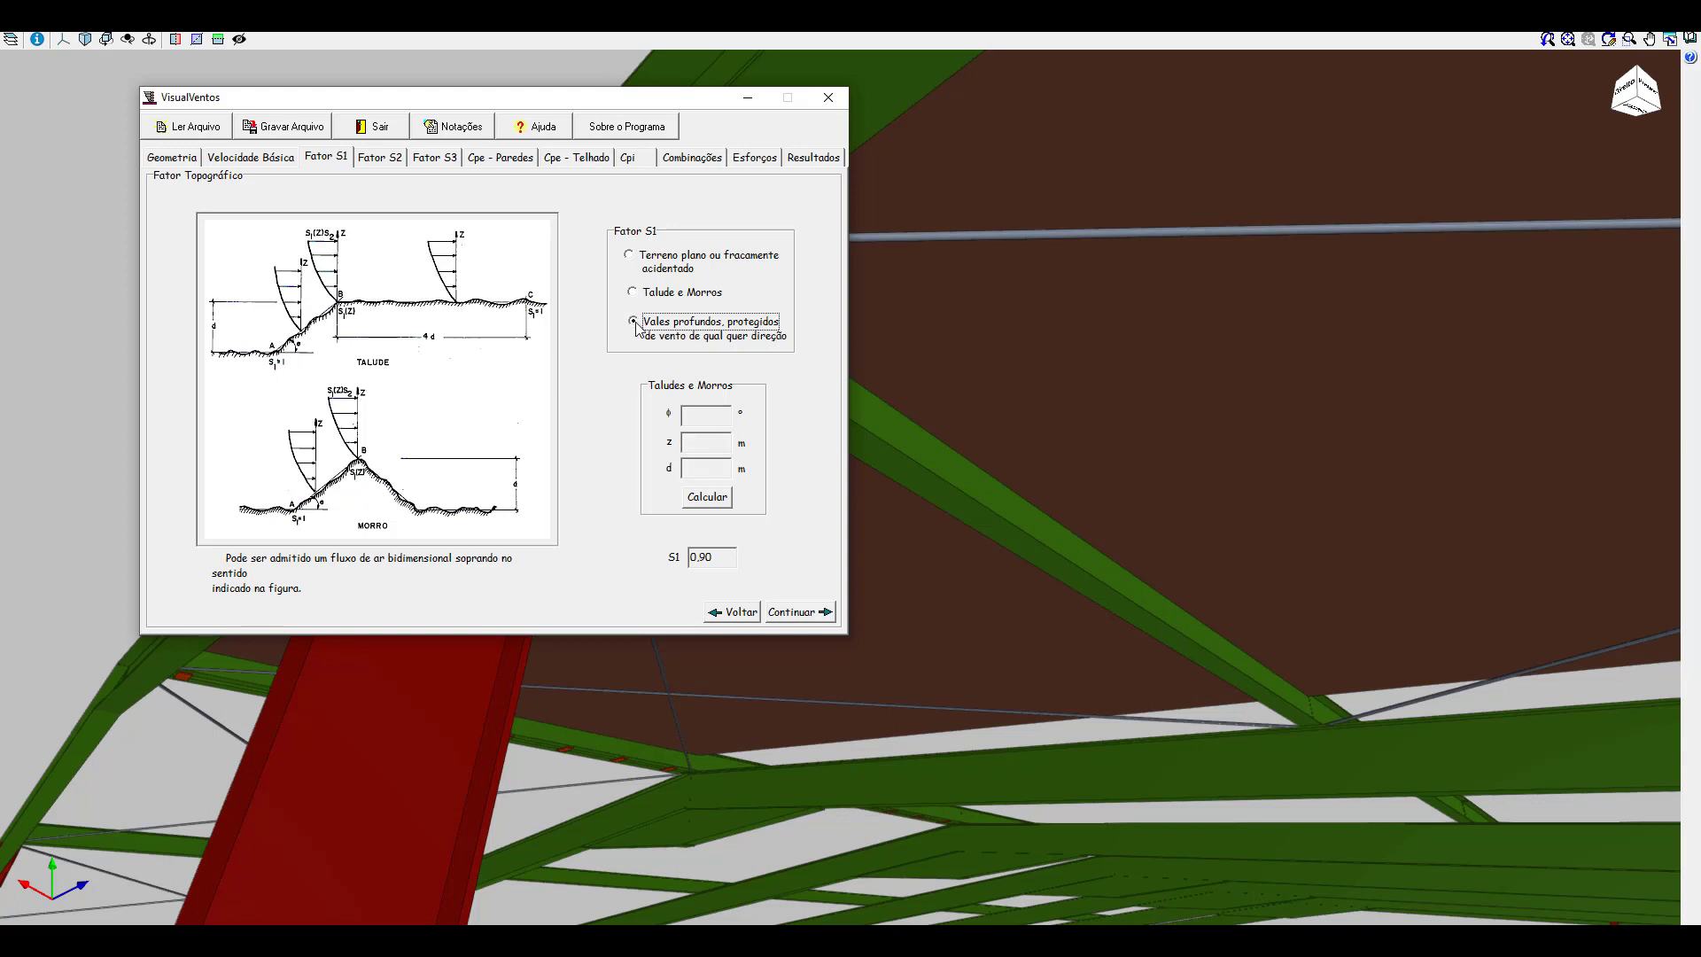
left_click(647, 268)
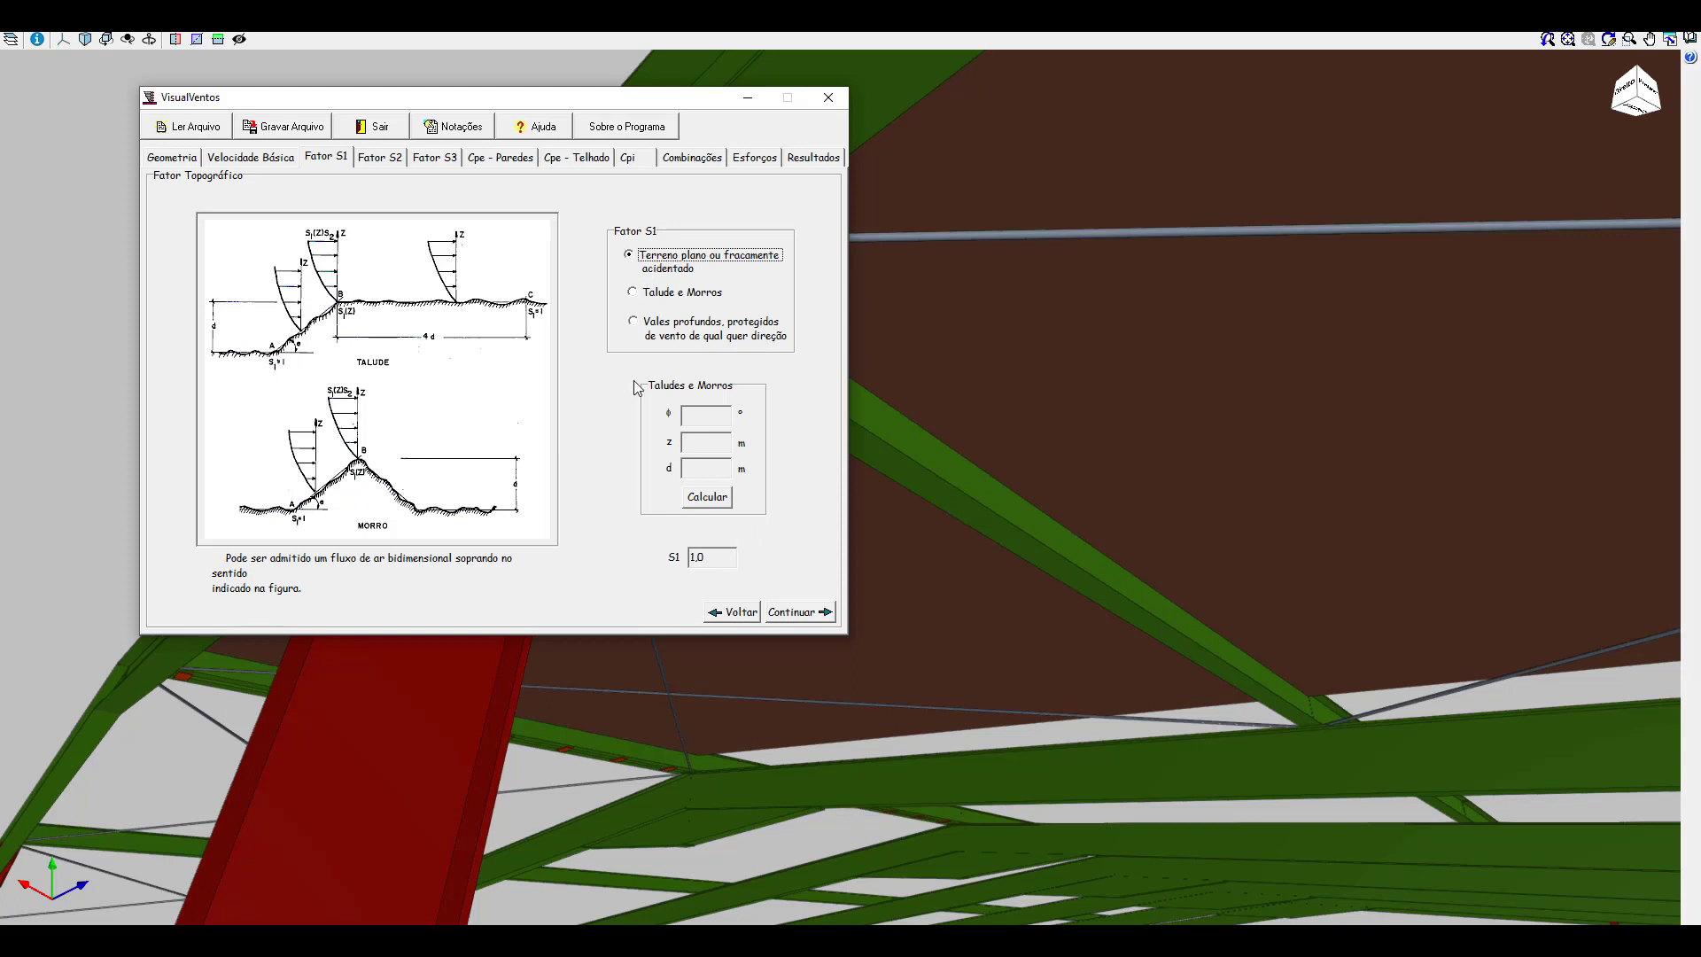
left_click(637, 296)
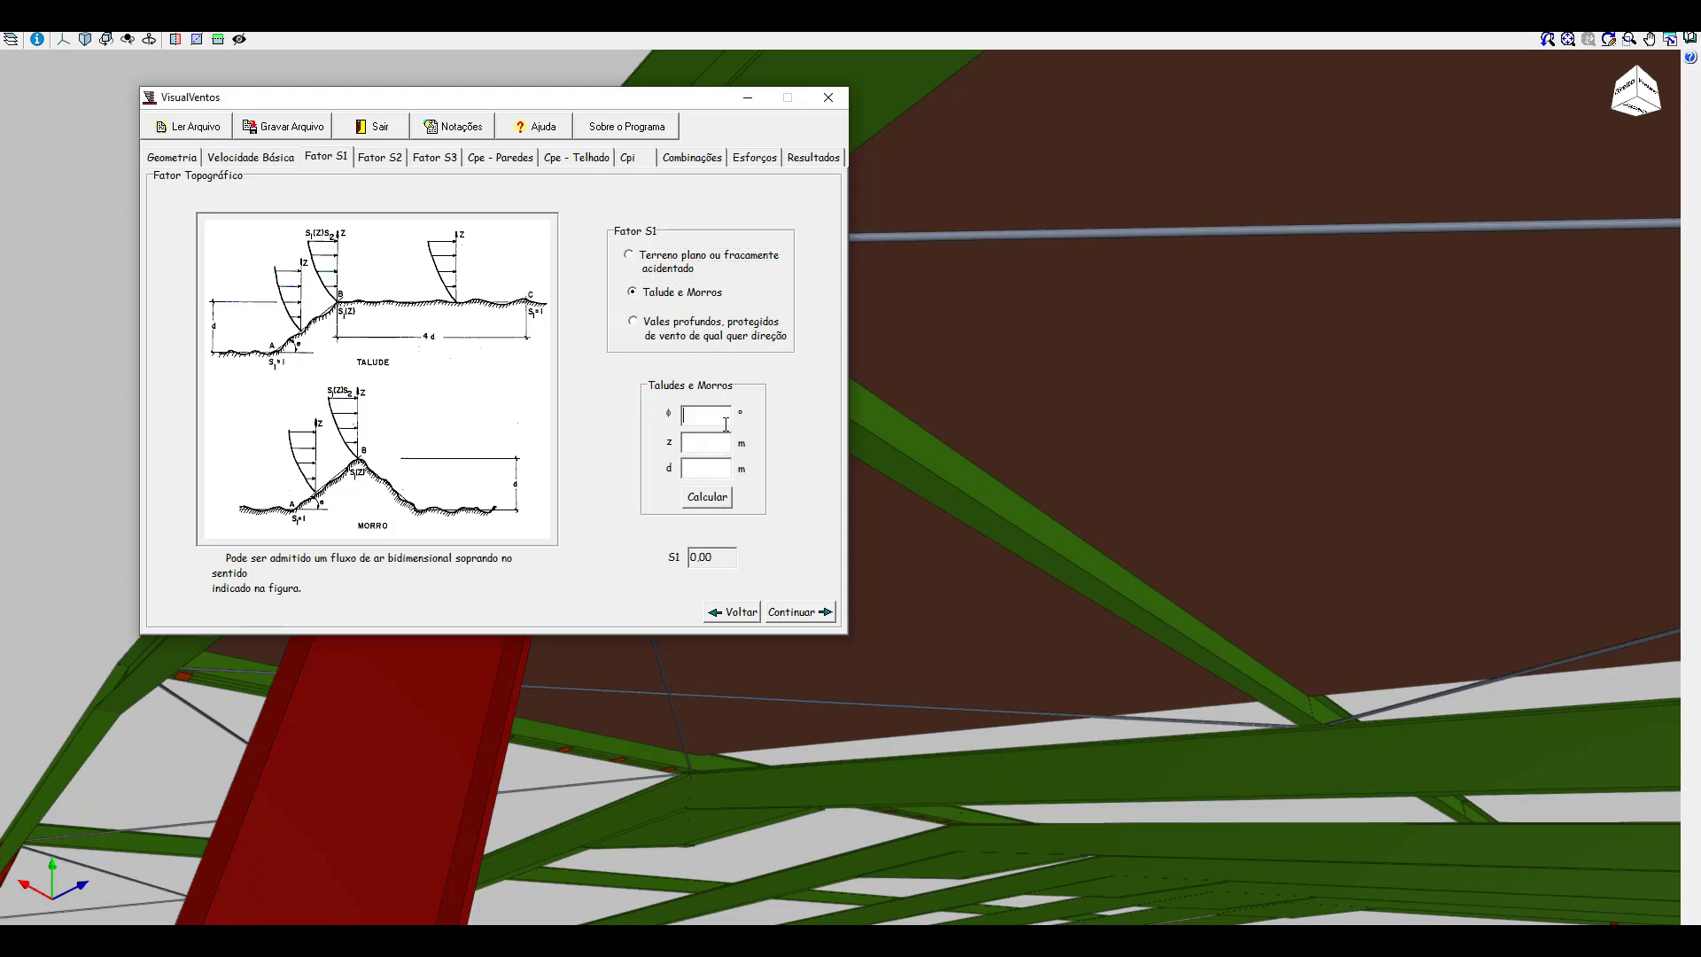
left_click(666, 338)
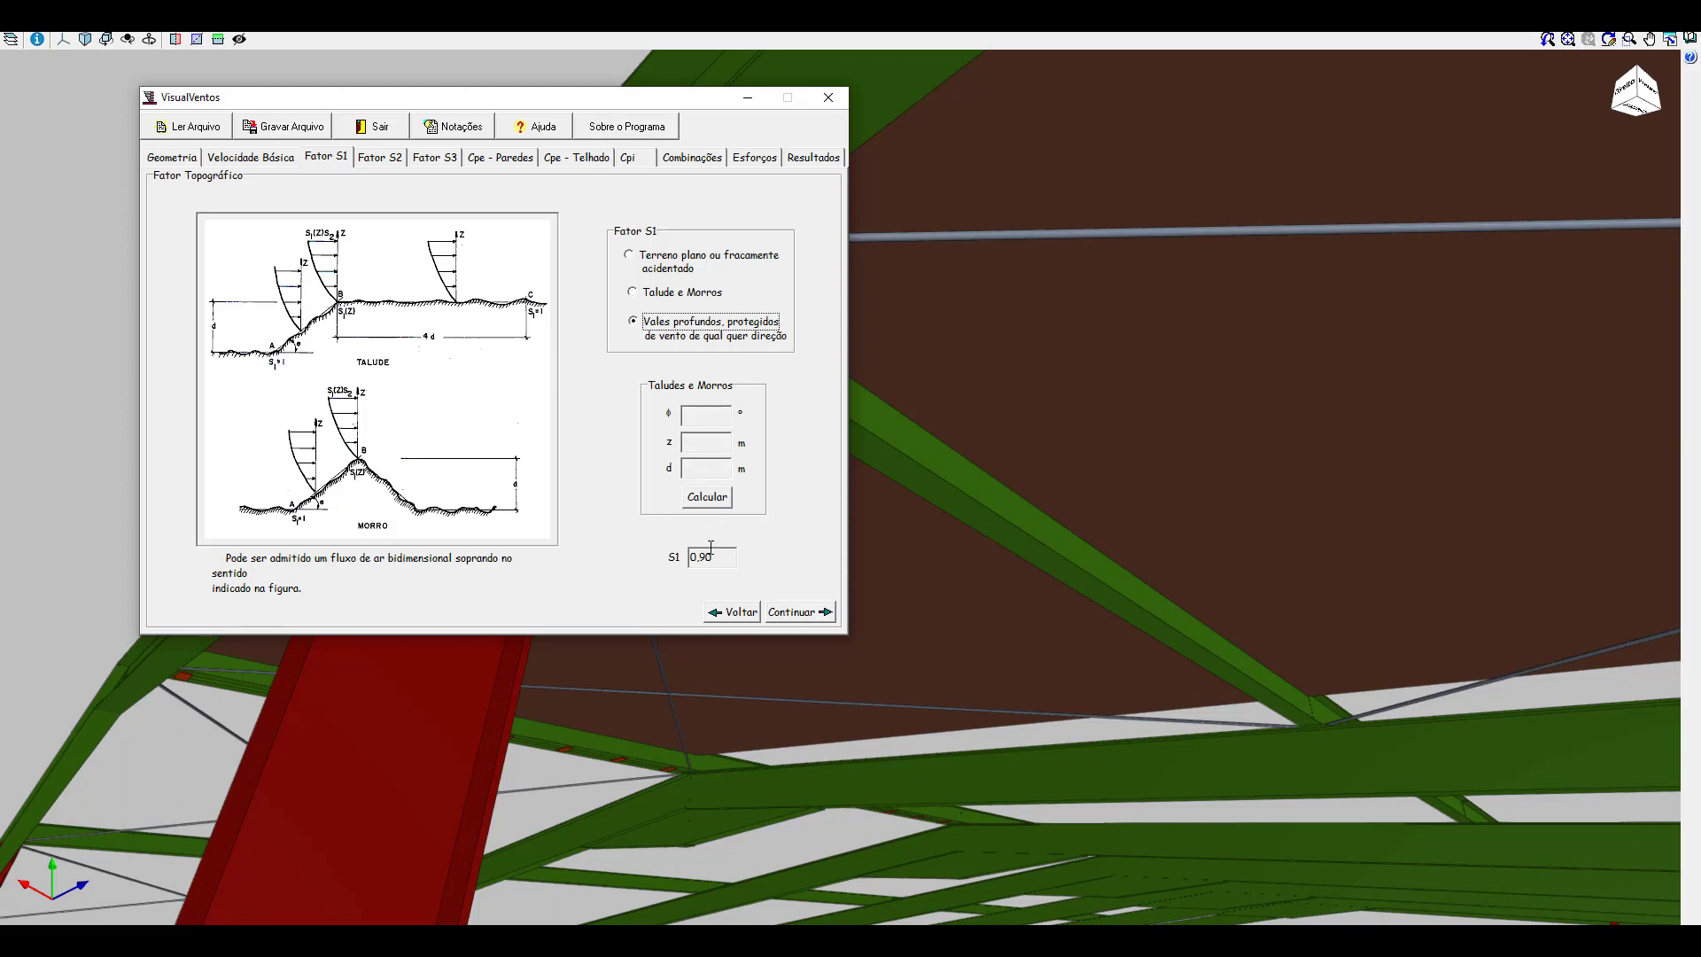
left_click(643, 259)
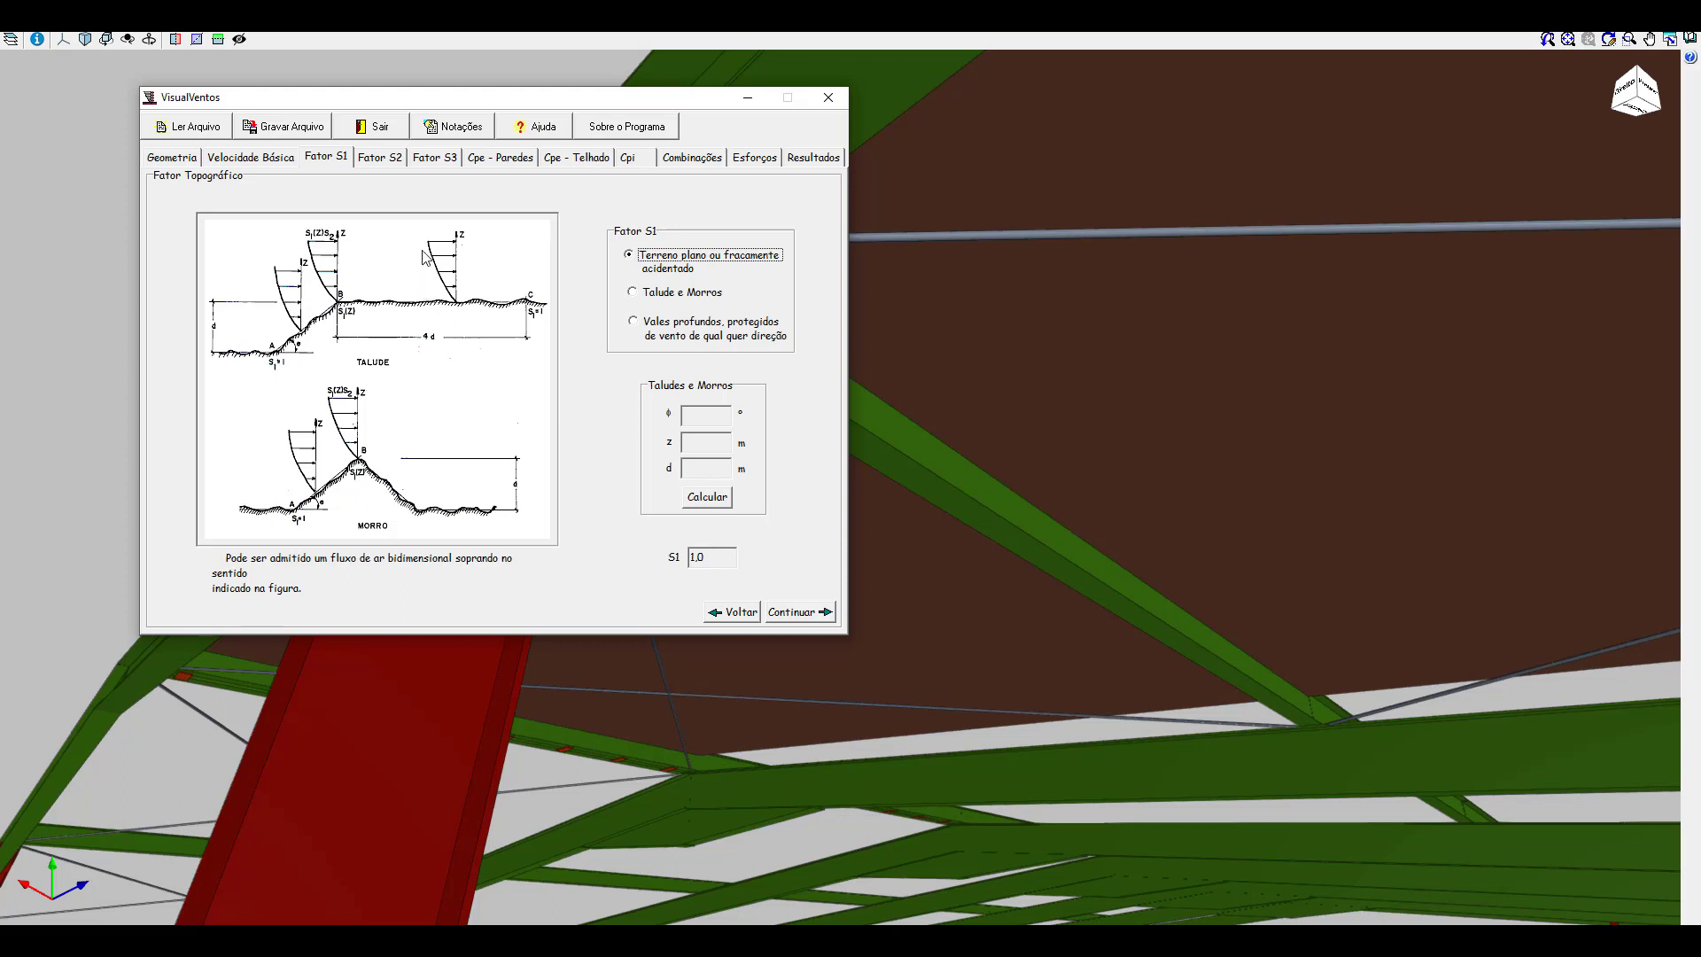
left_click(798, 613)
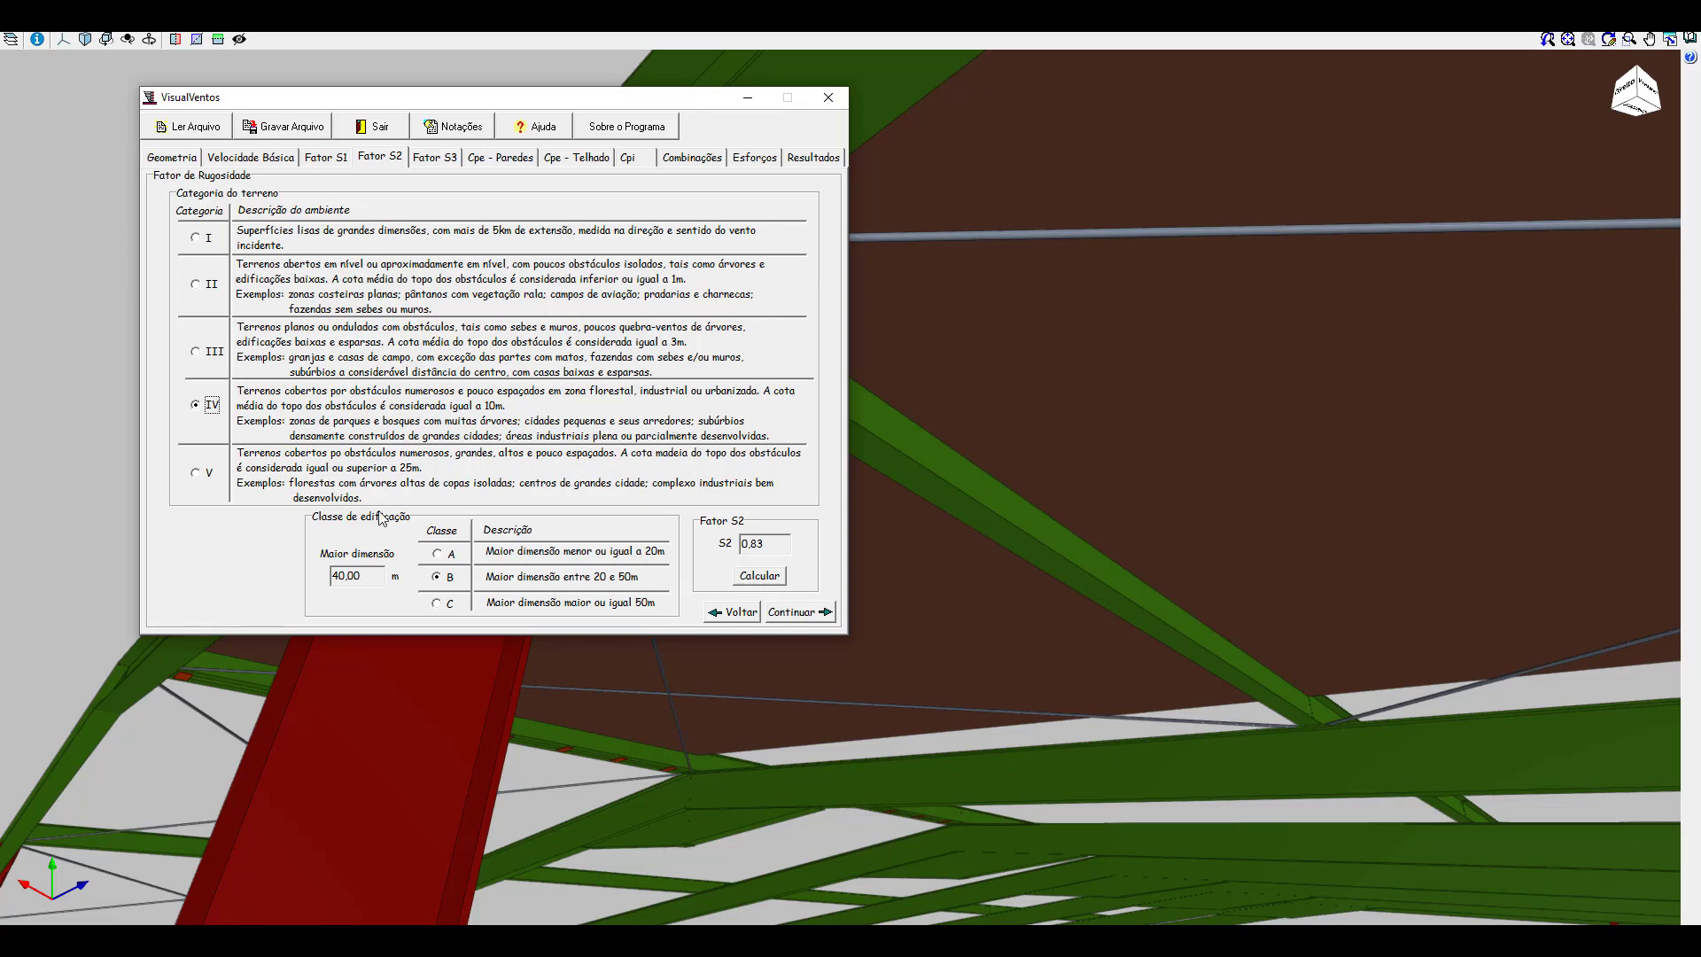
Calculate the roughness factor S2 for terrain categories II, III, IV and V in turn
left_click(209, 359)
left_click(209, 237)
left_click(197, 284)
left_click(773, 580)
left_click(211, 357)
left_click(762, 578)
left_click(197, 410)
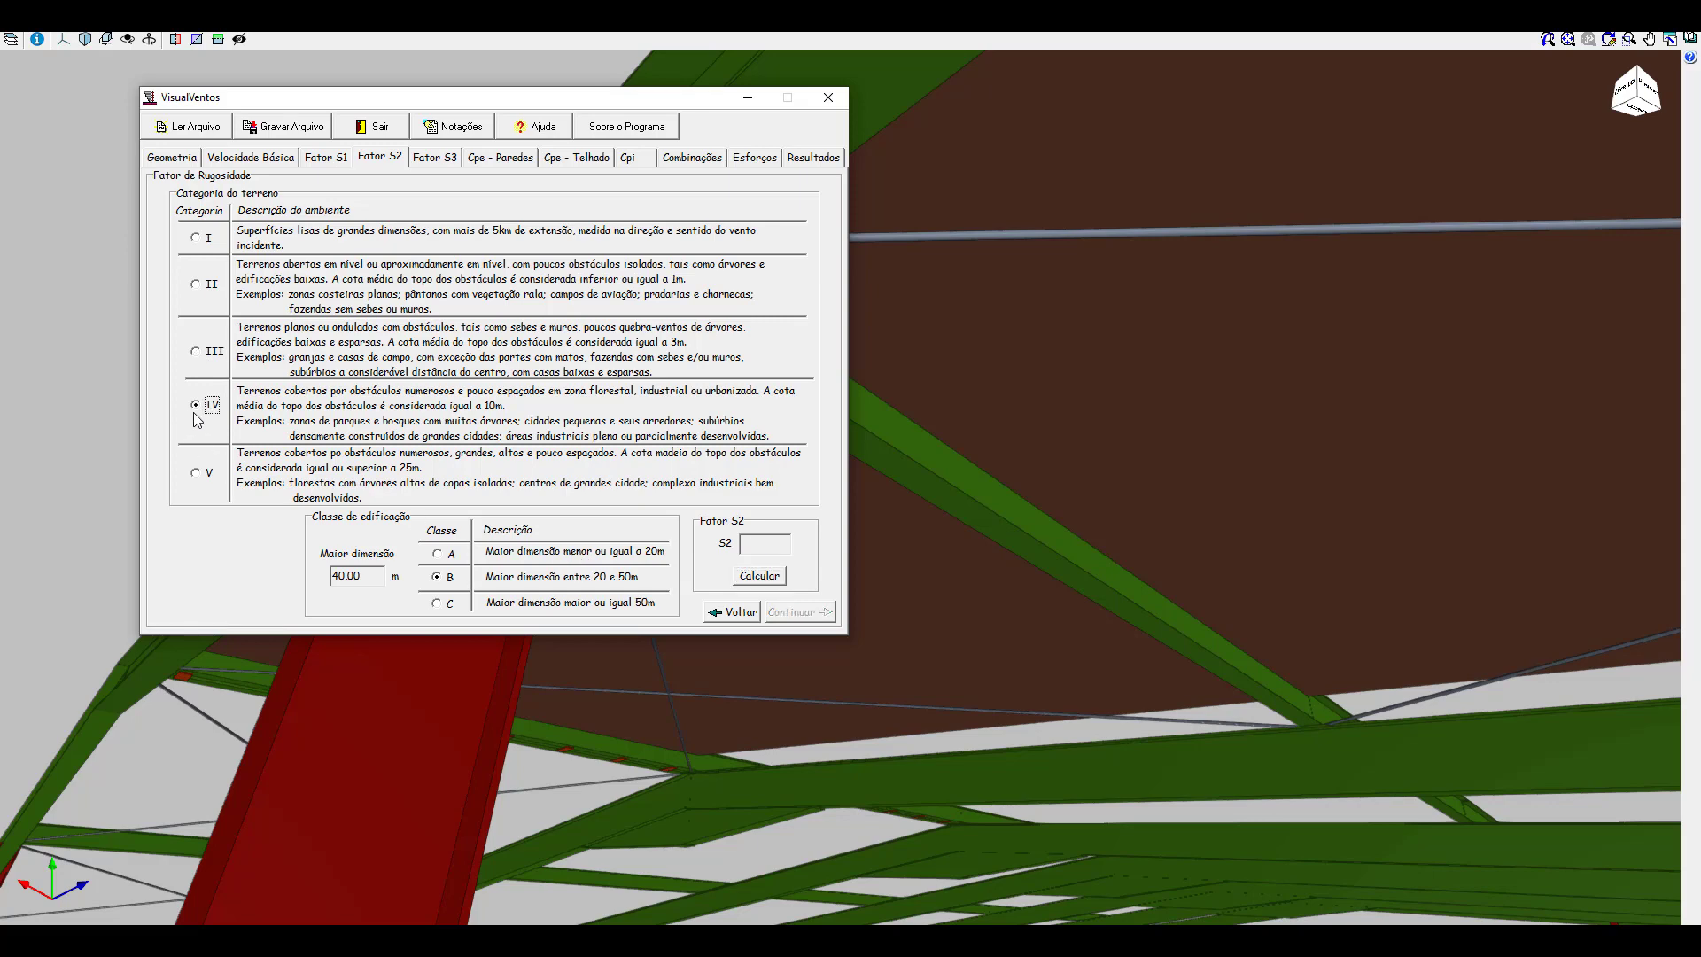
left_click(760, 576)
left_click(199, 477)
left_click(745, 581)
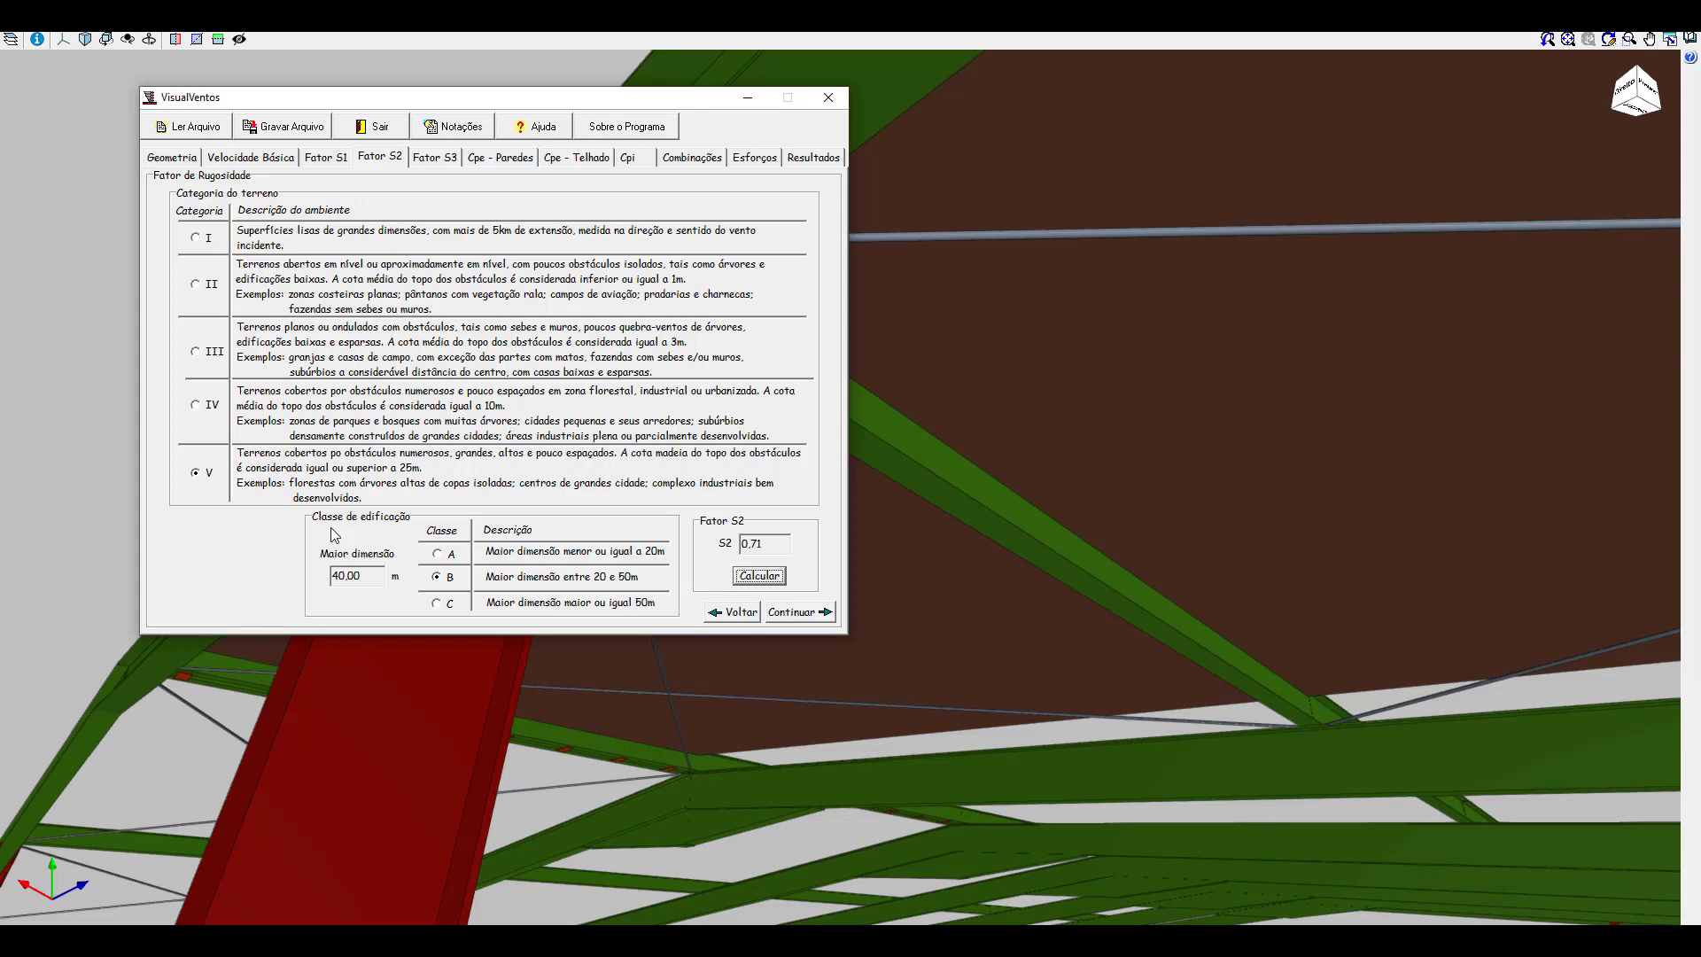
Set the terrain category to IV, calculate factor S2 and proceed to the statistical factor S3
left_click(200, 407)
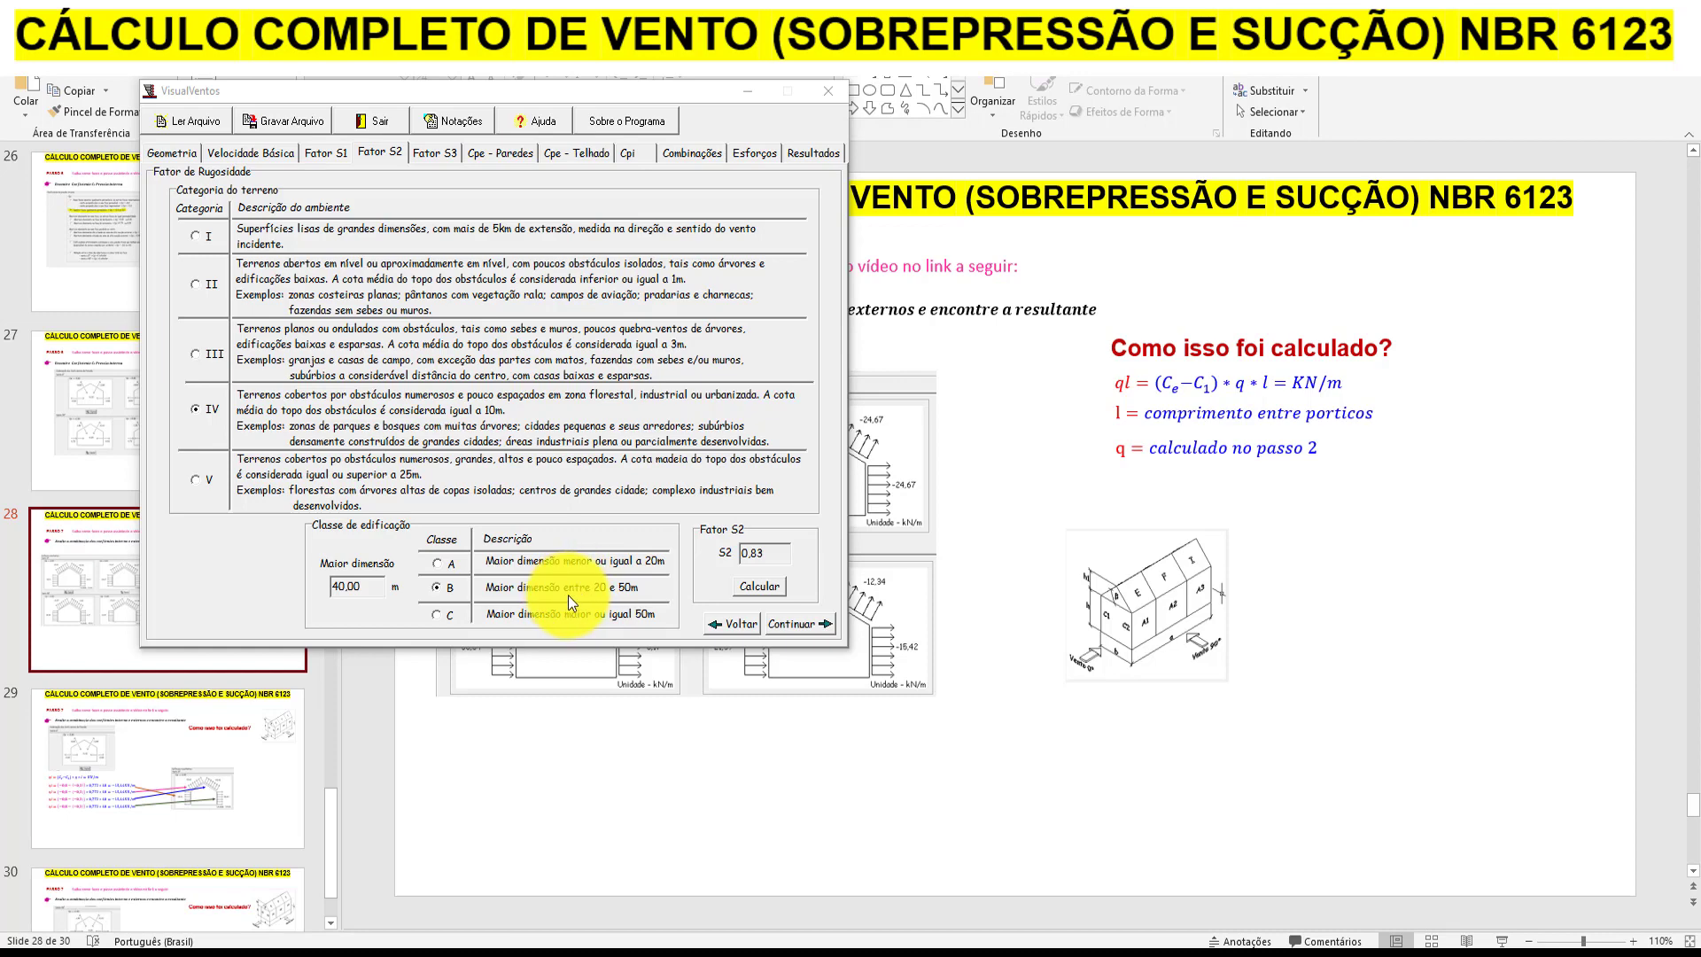
left_click(748, 588)
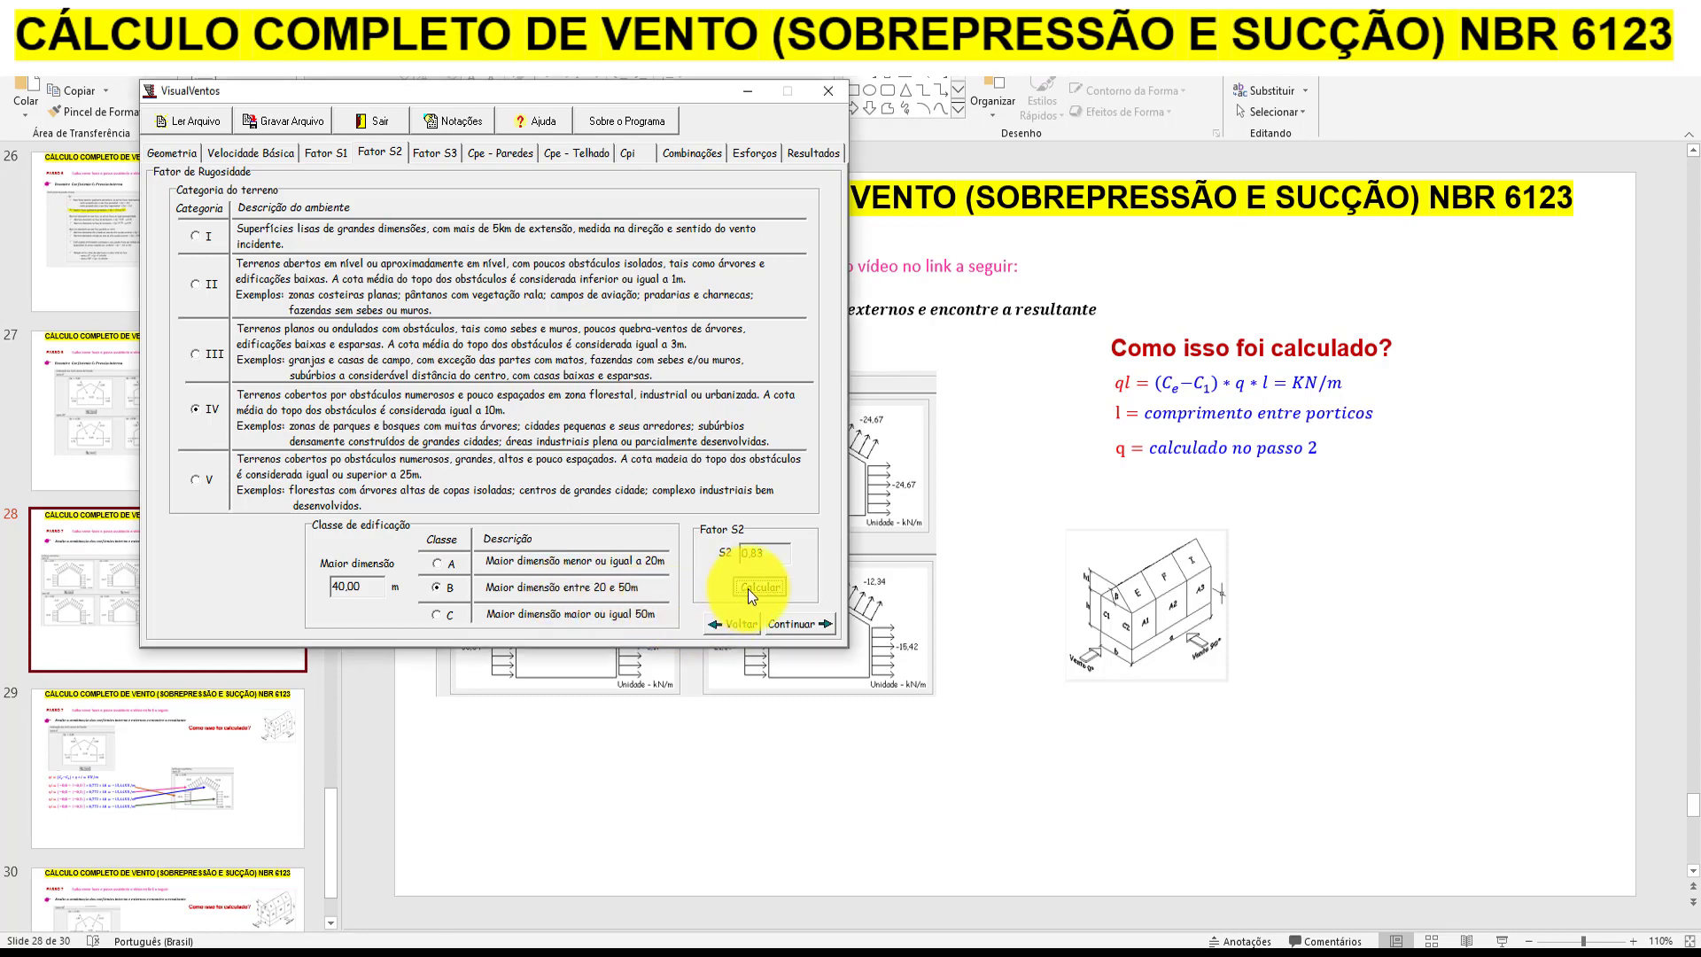
left_click(799, 622)
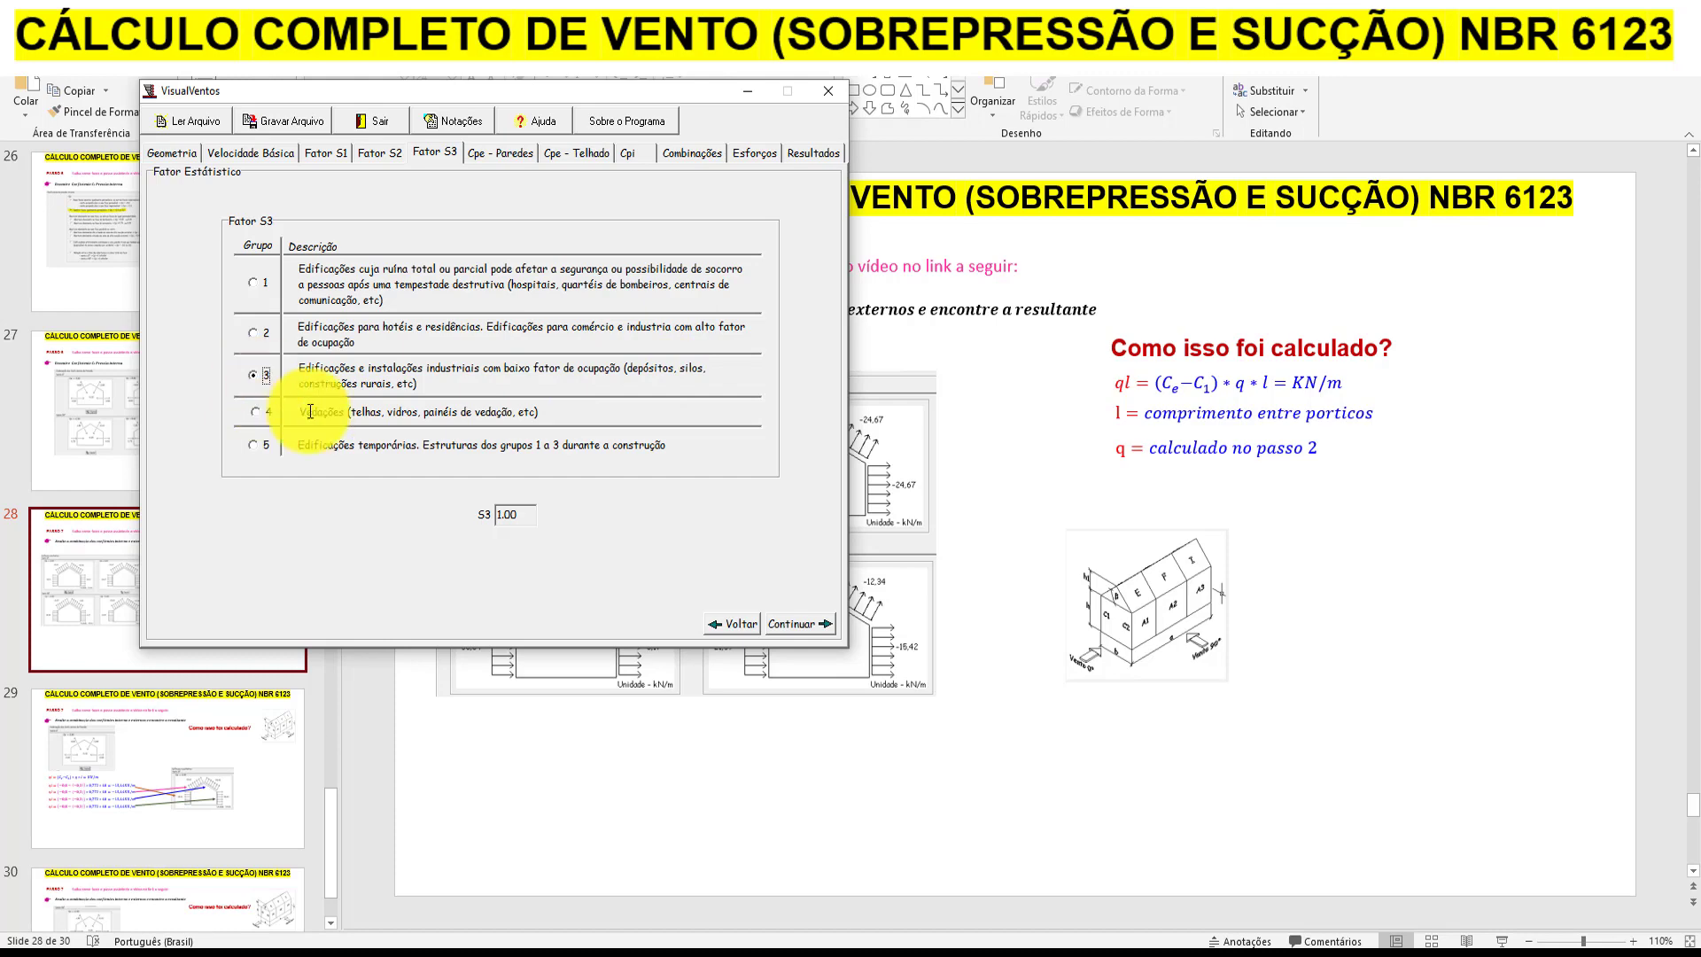
Accept group 3 for factor S3, proceed to the external wall pressure coefficients and switch to the NBR 6123 presentation
left_click(789, 623)
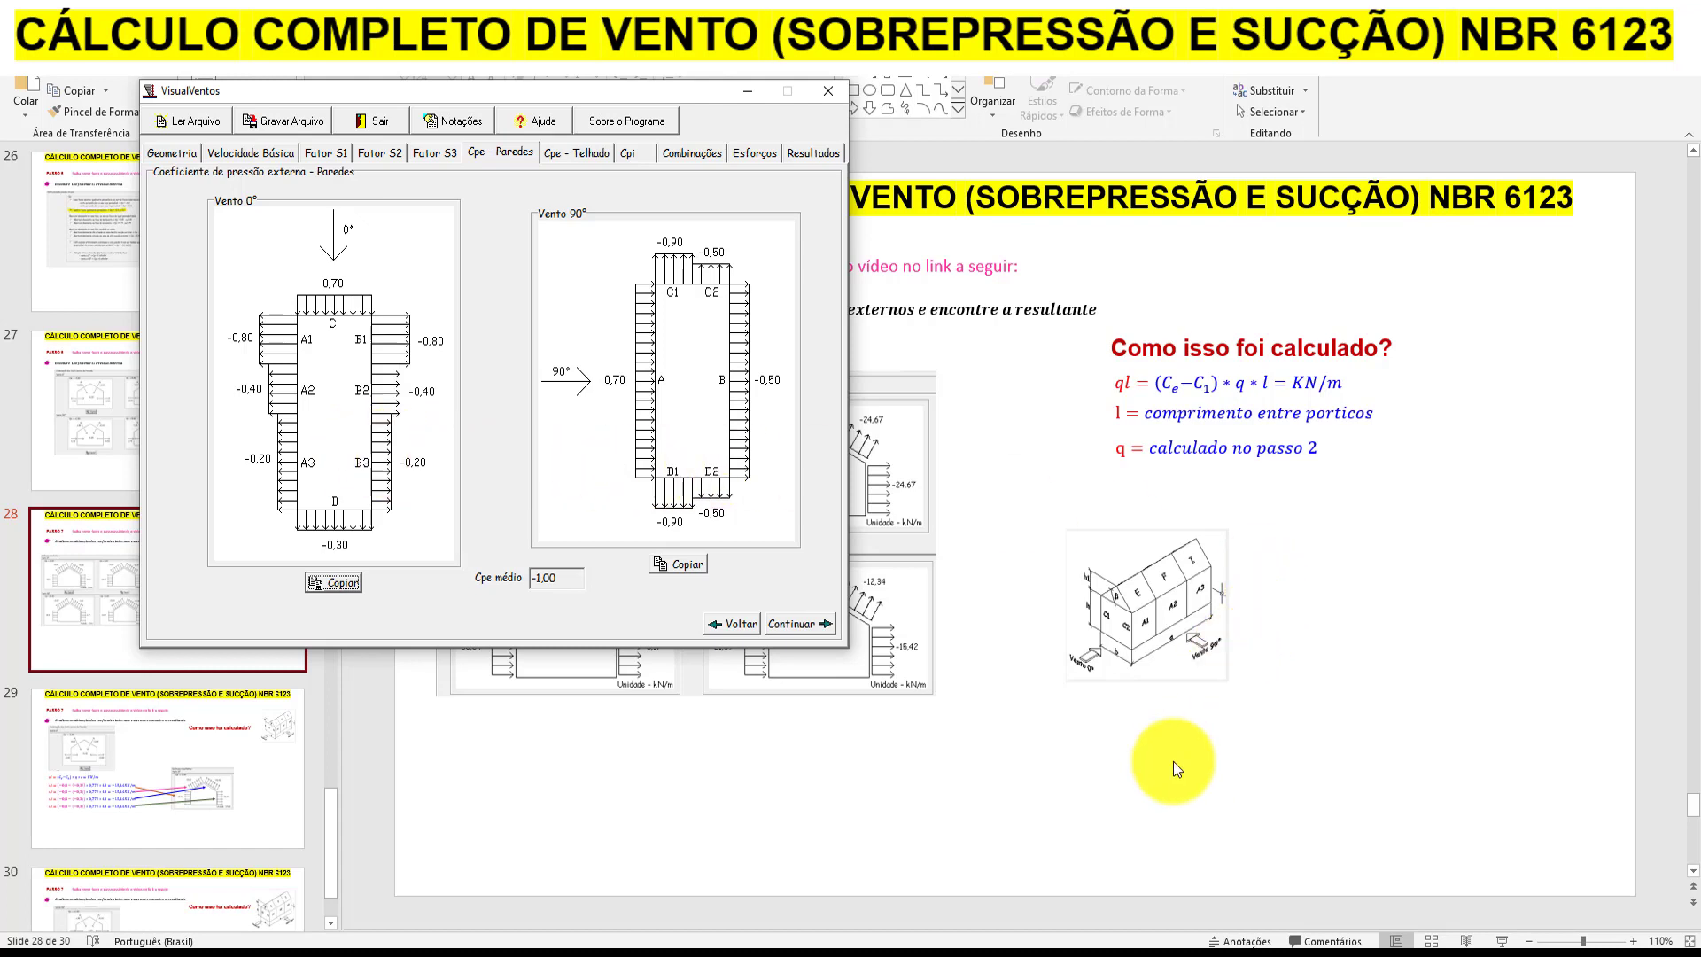
left_click(1006, 943)
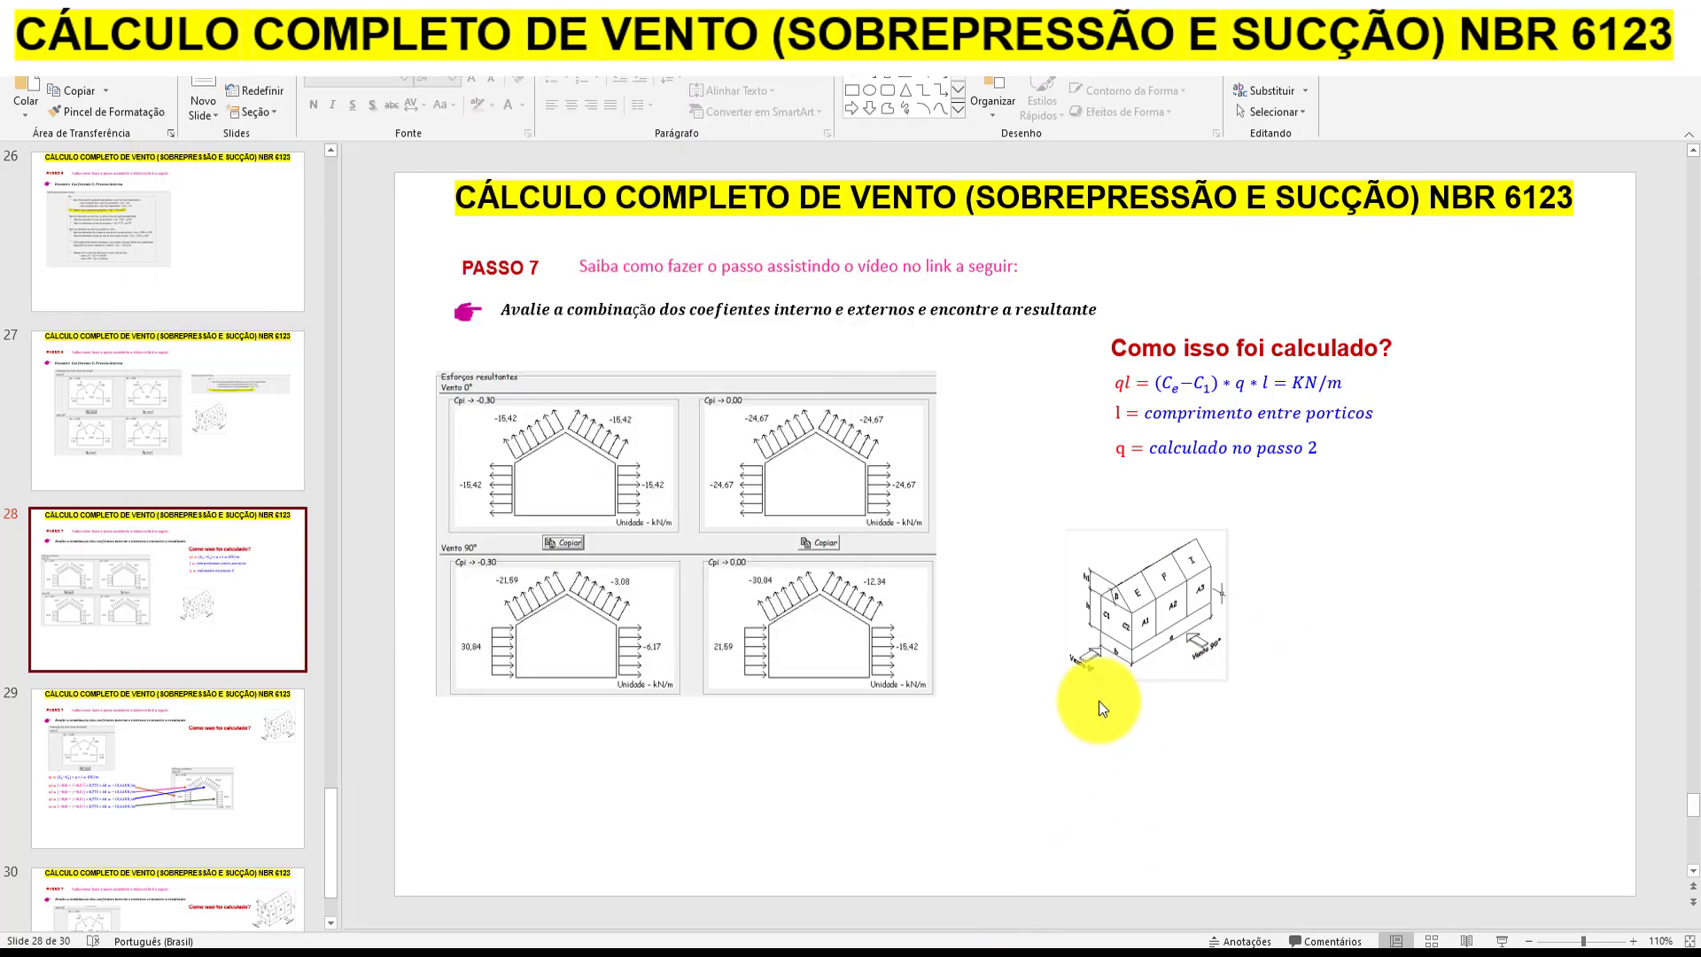
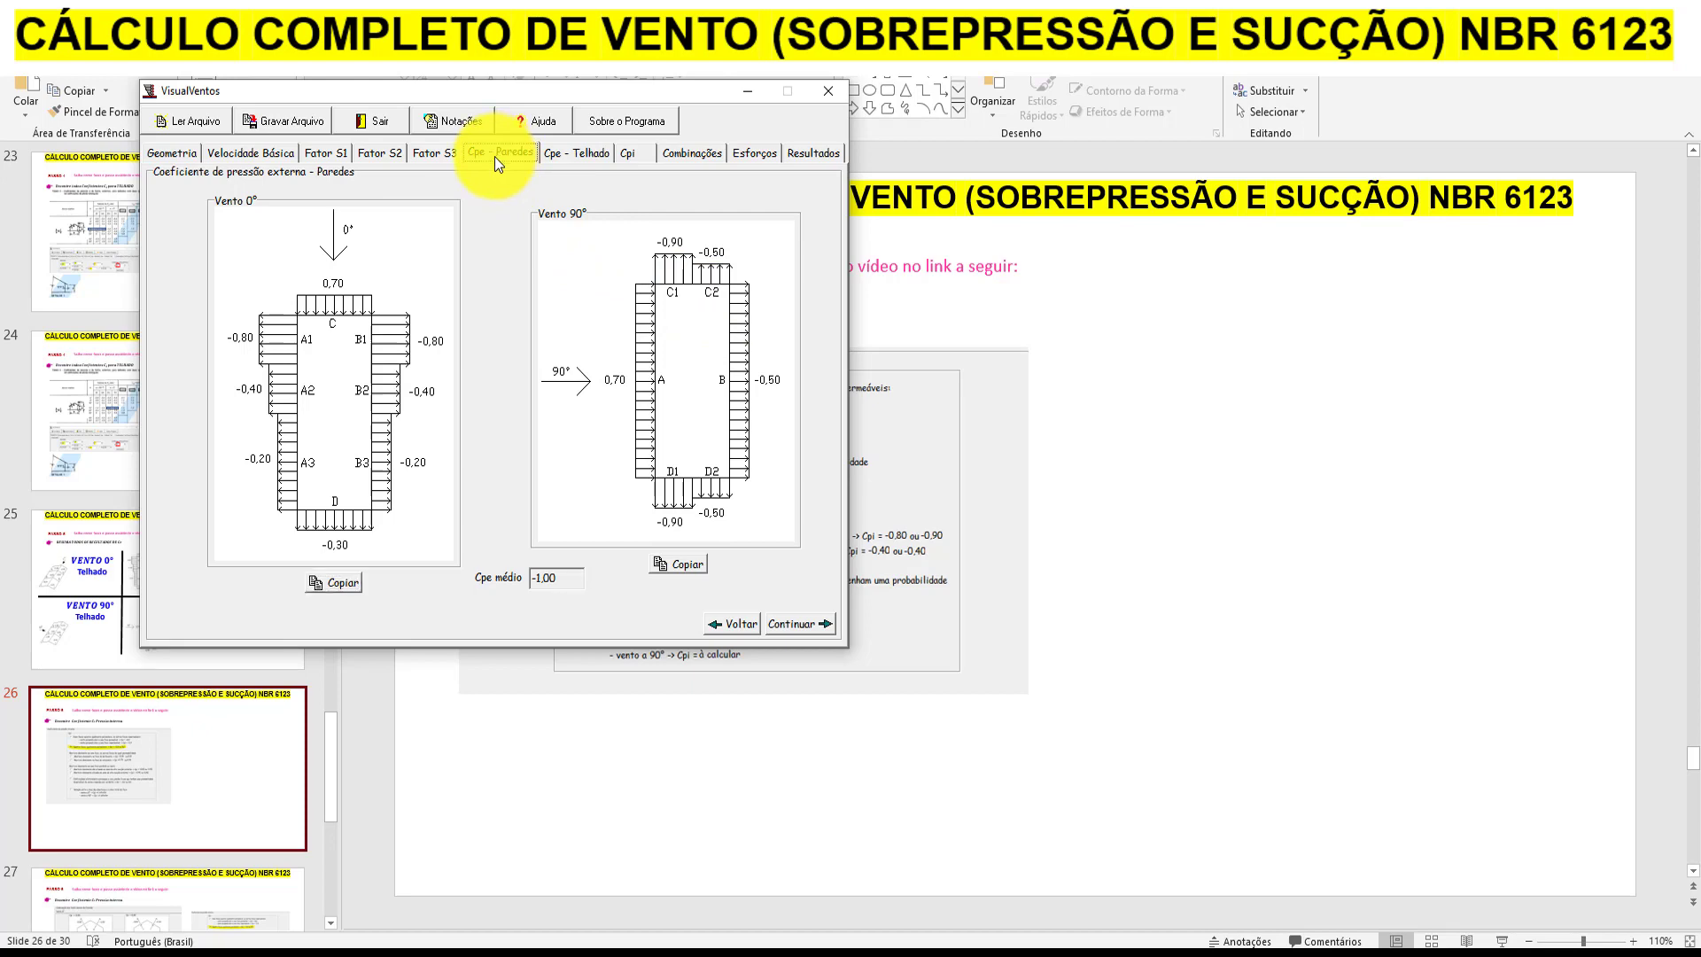
Review the external roof pressure coefficients, the coefficient combinations and the internal pressure coefficient options
left_click(581, 154)
left_click(631, 154)
left_click(667, 156)
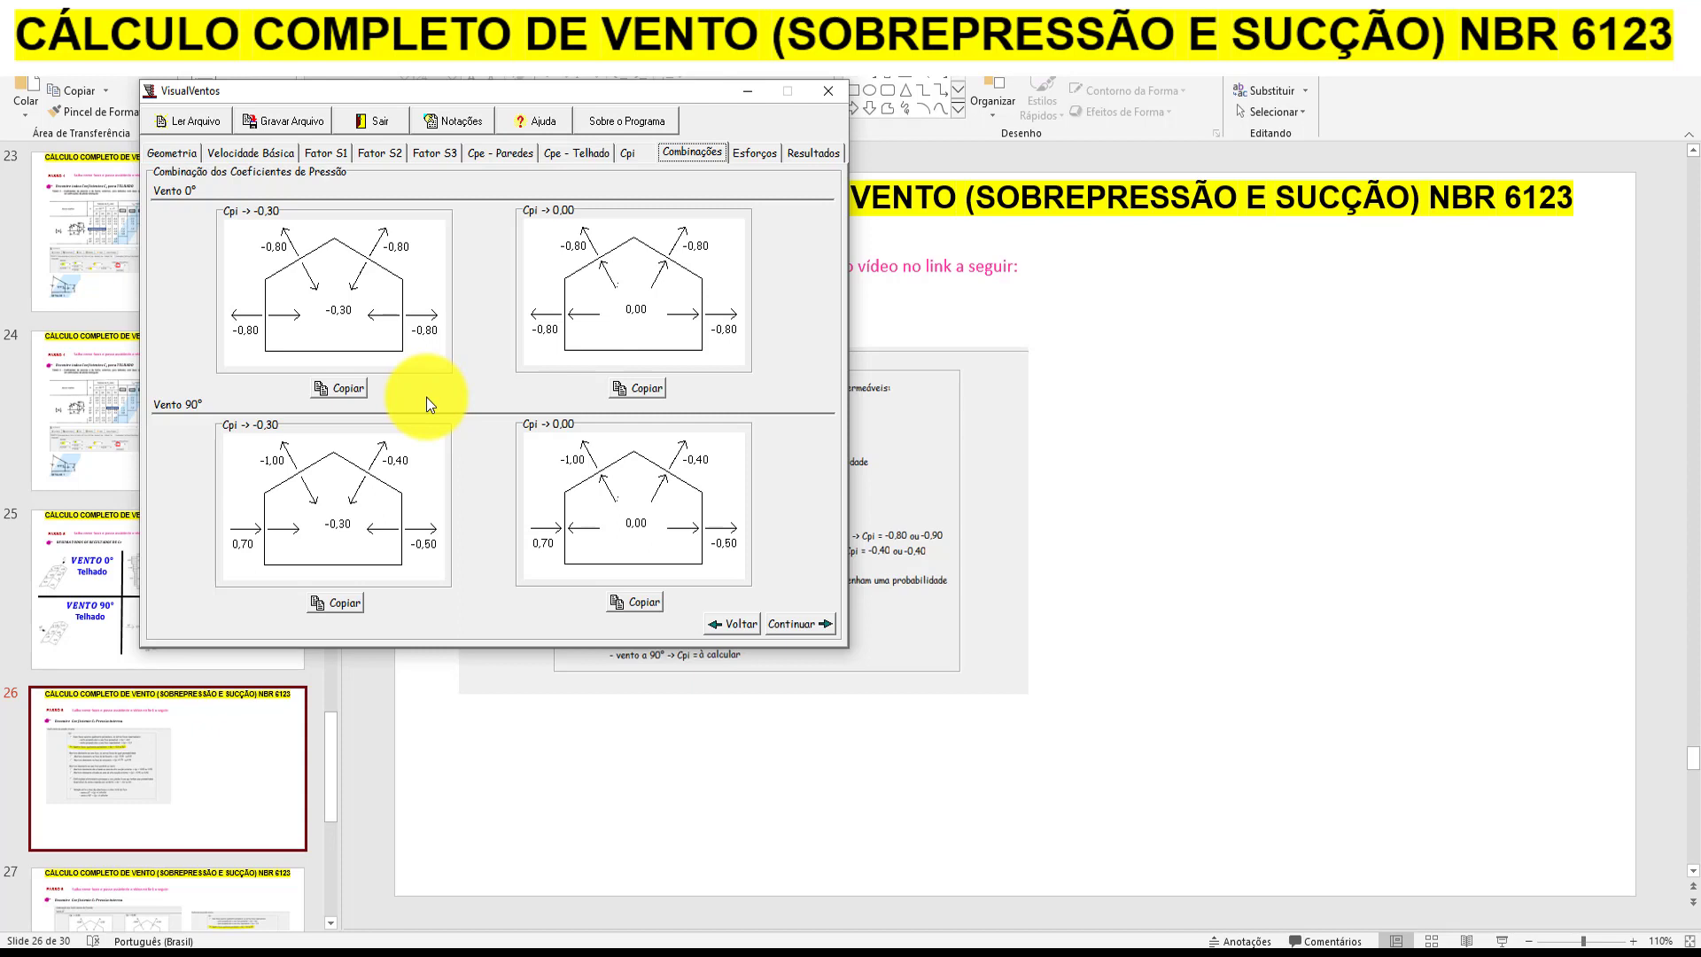
left_click(520, 160)
left_click(555, 158)
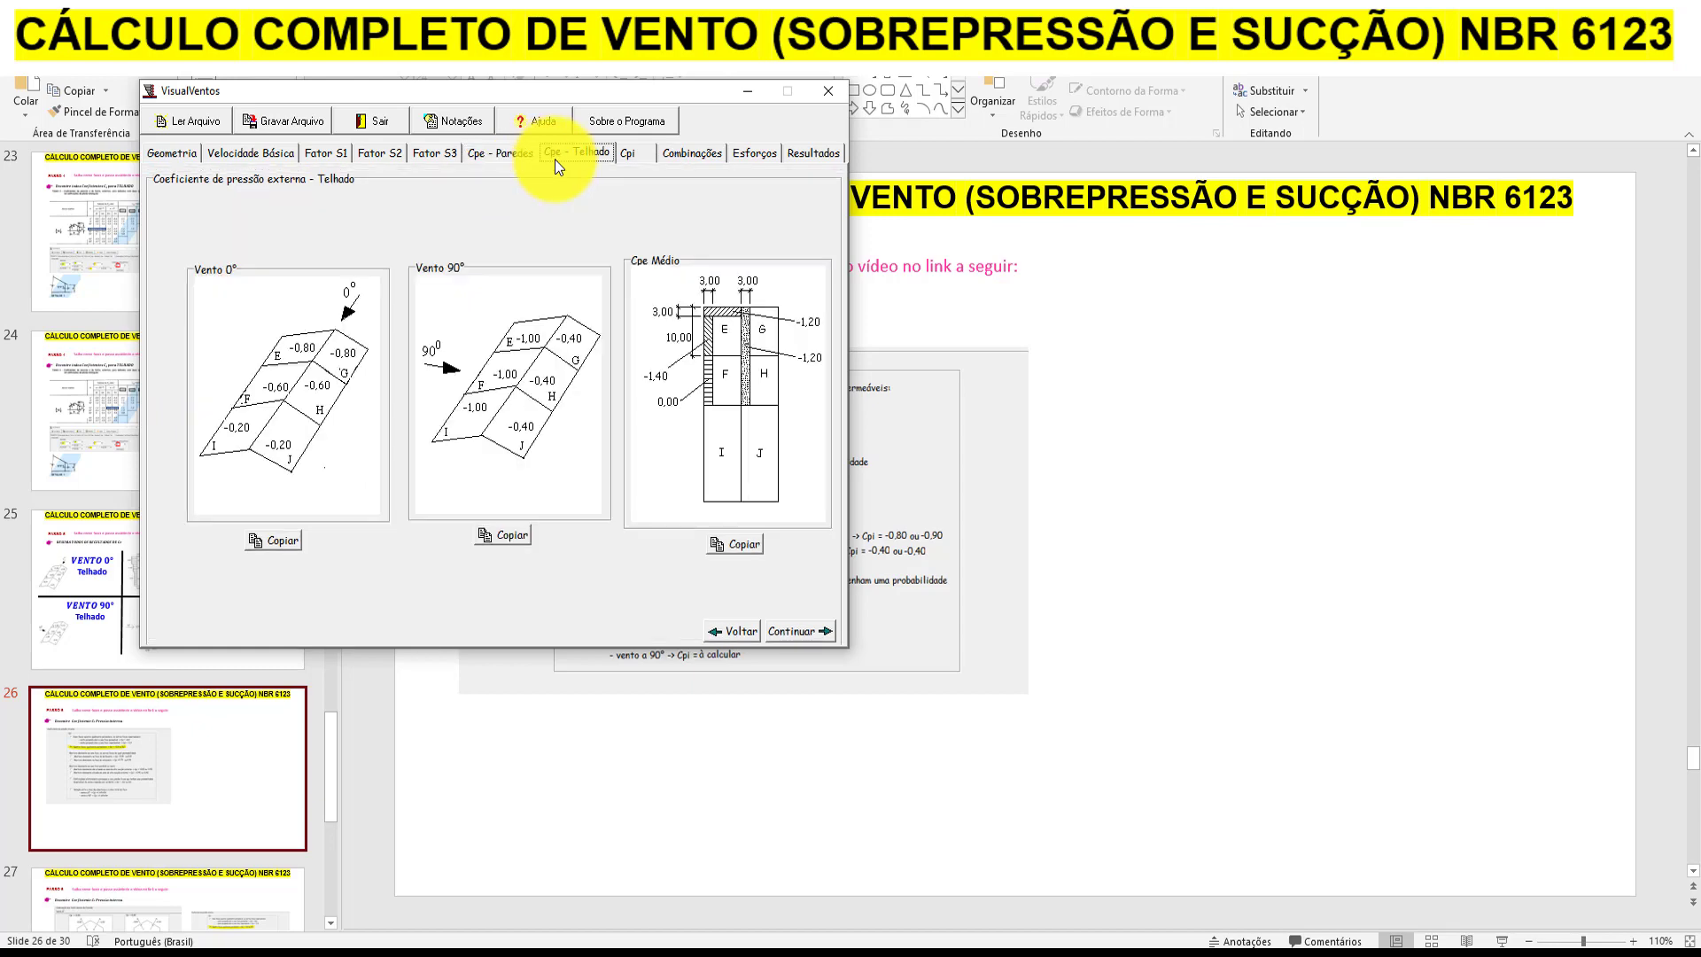
left_click(625, 154)
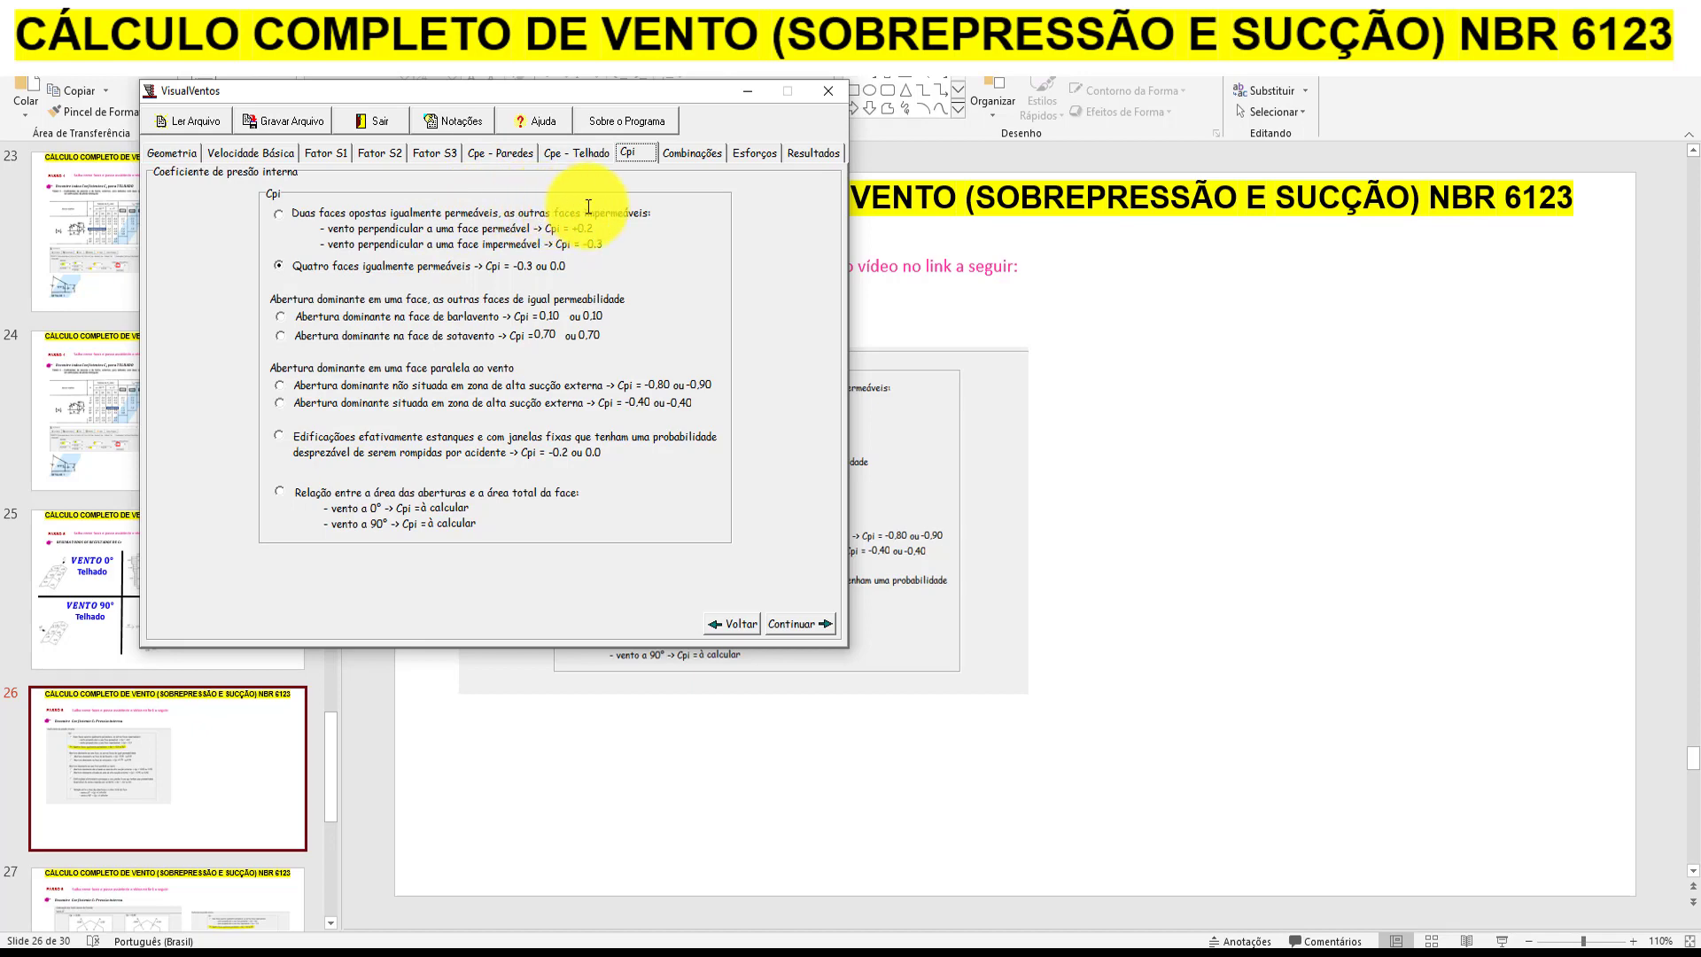
Try the windward dominant opening option (barlavento) for Cpi, checking the building faces in the geometry drawing
left_click(194, 155)
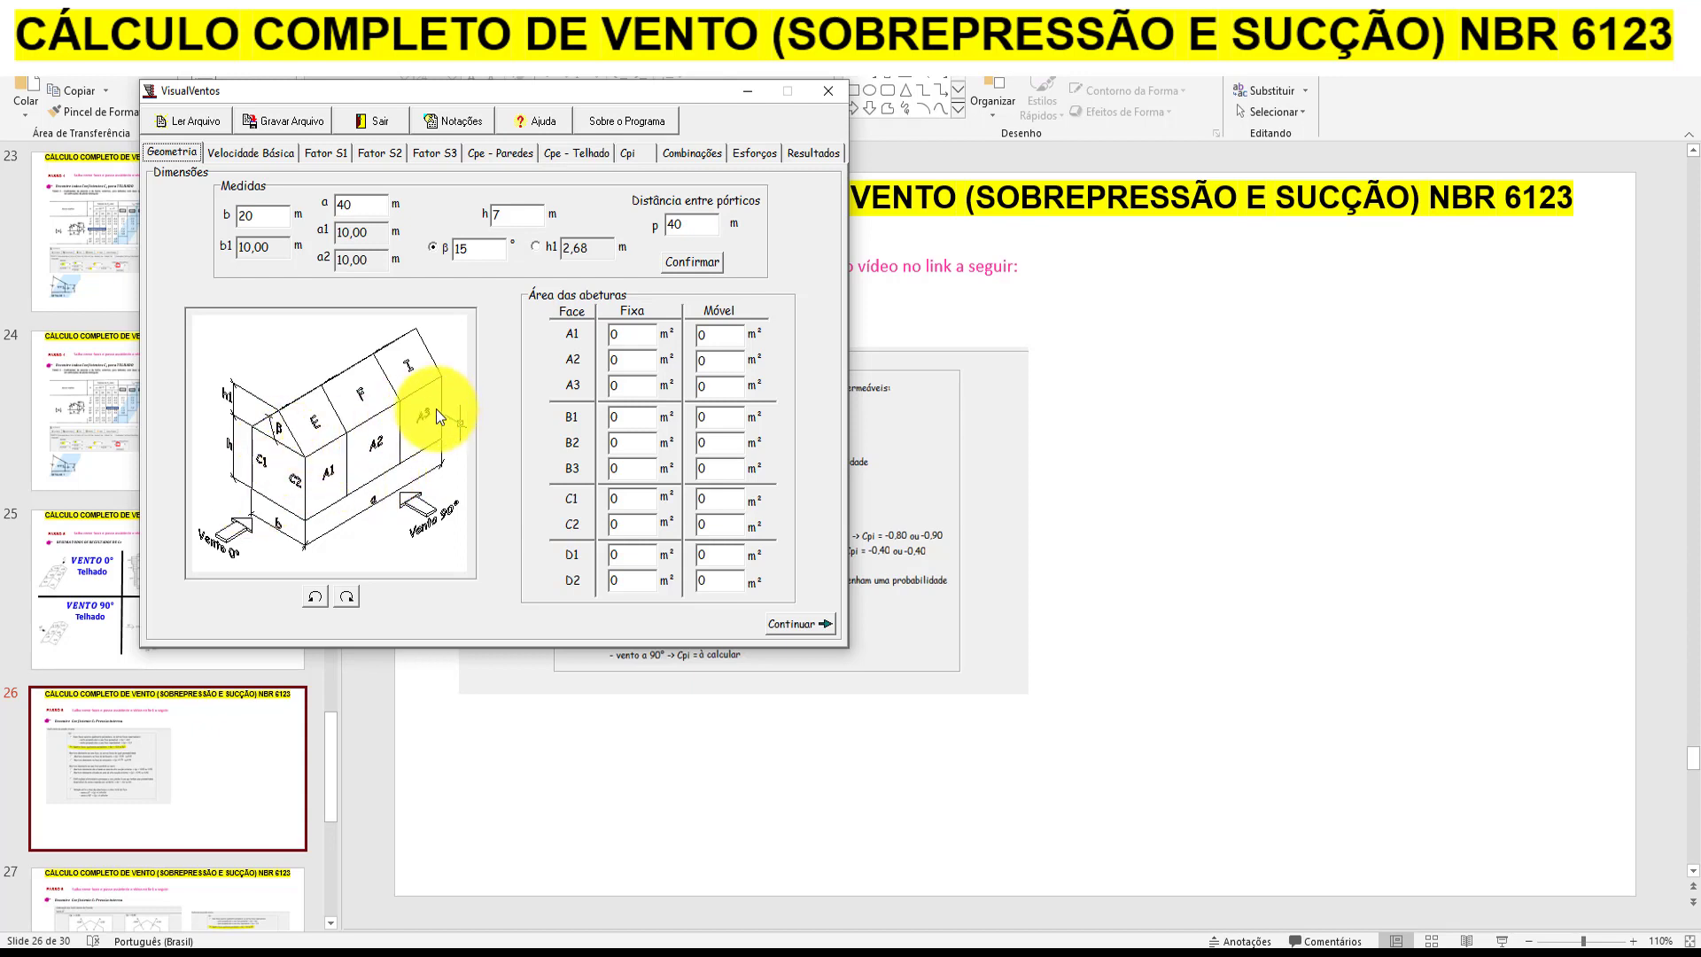
left_click(625, 160)
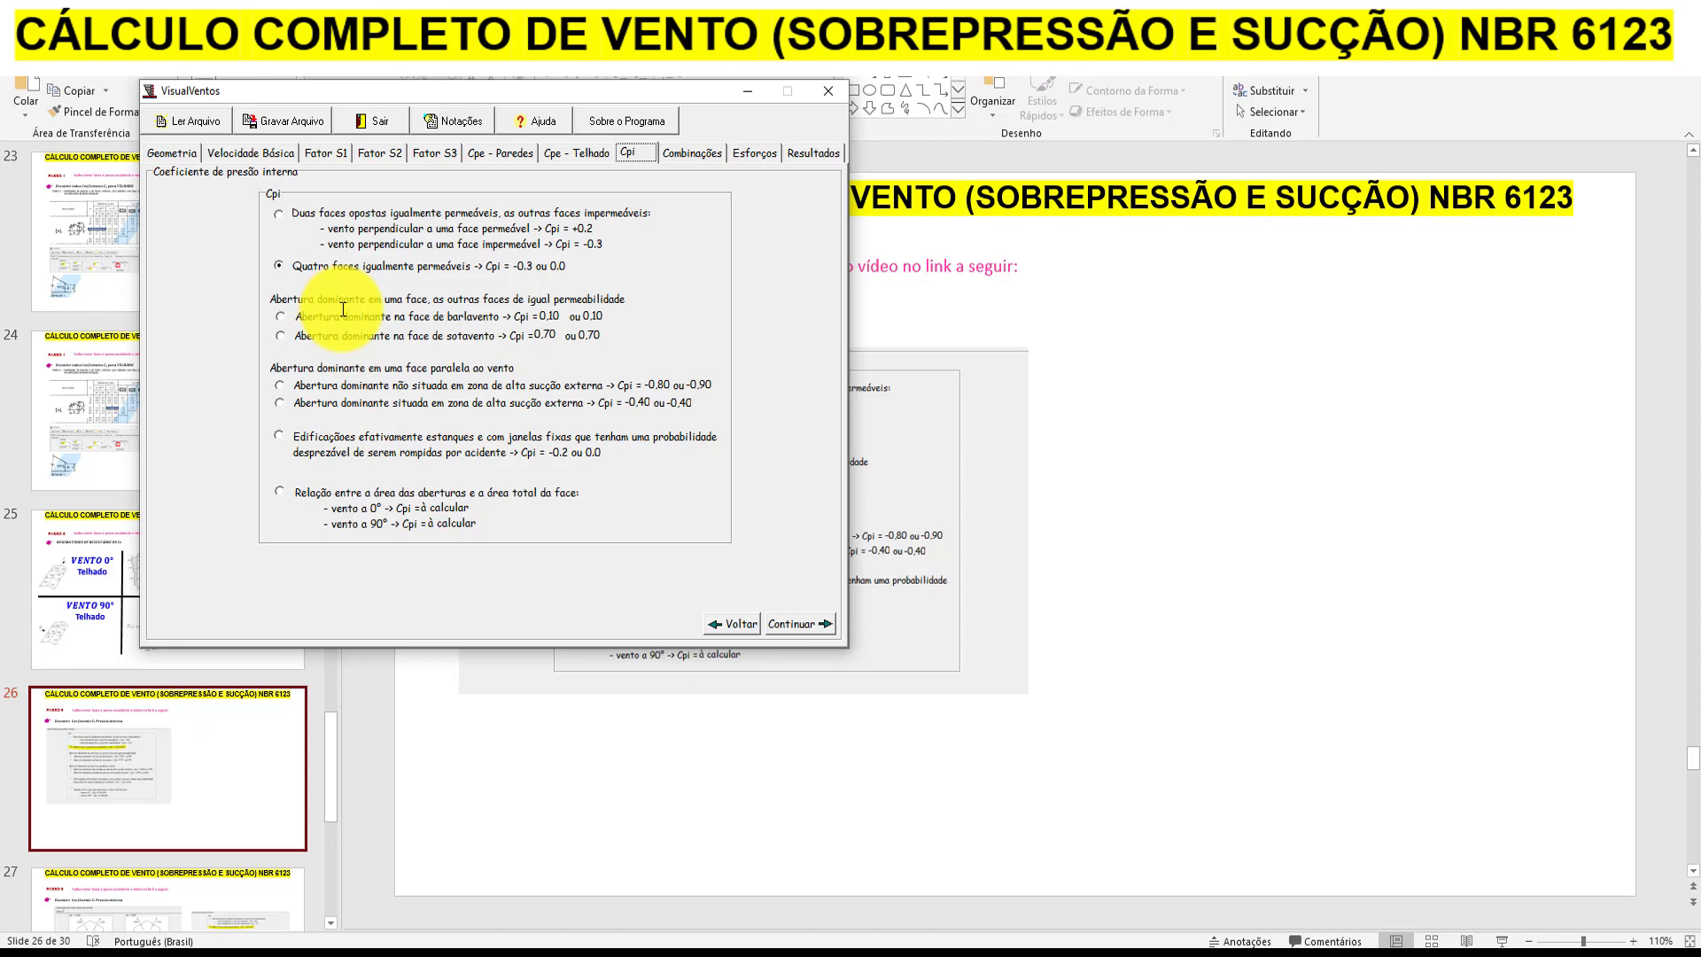
left_click(282, 316)
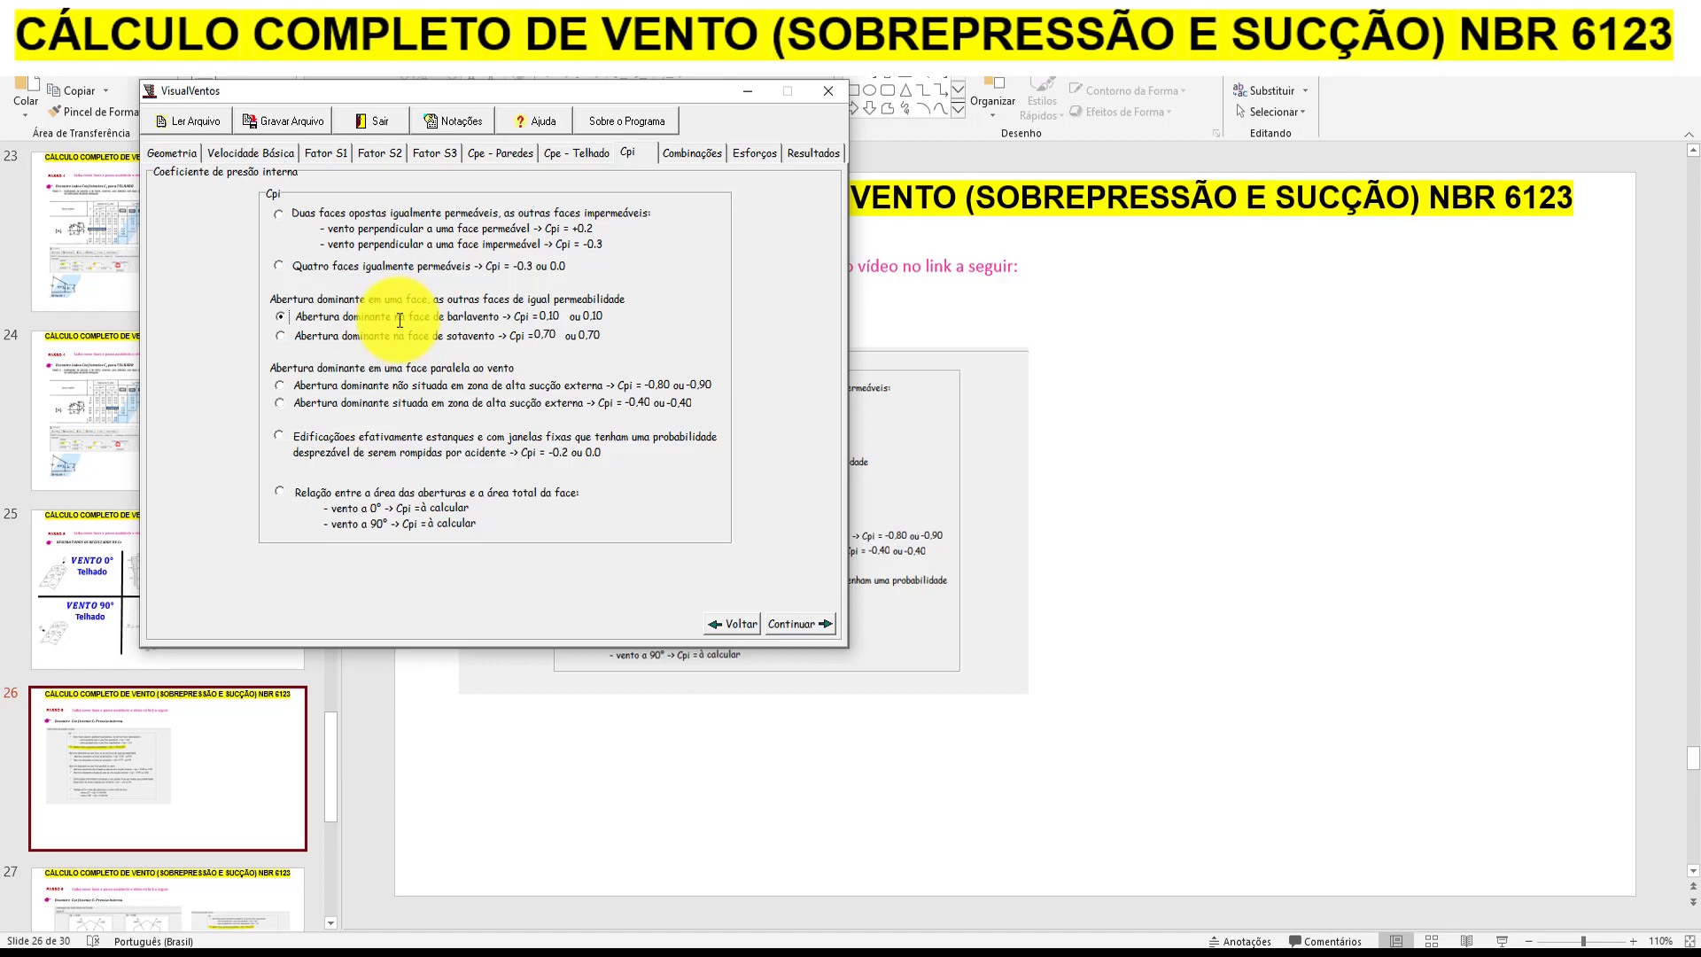
left_click(237, 147)
left_click(170, 156)
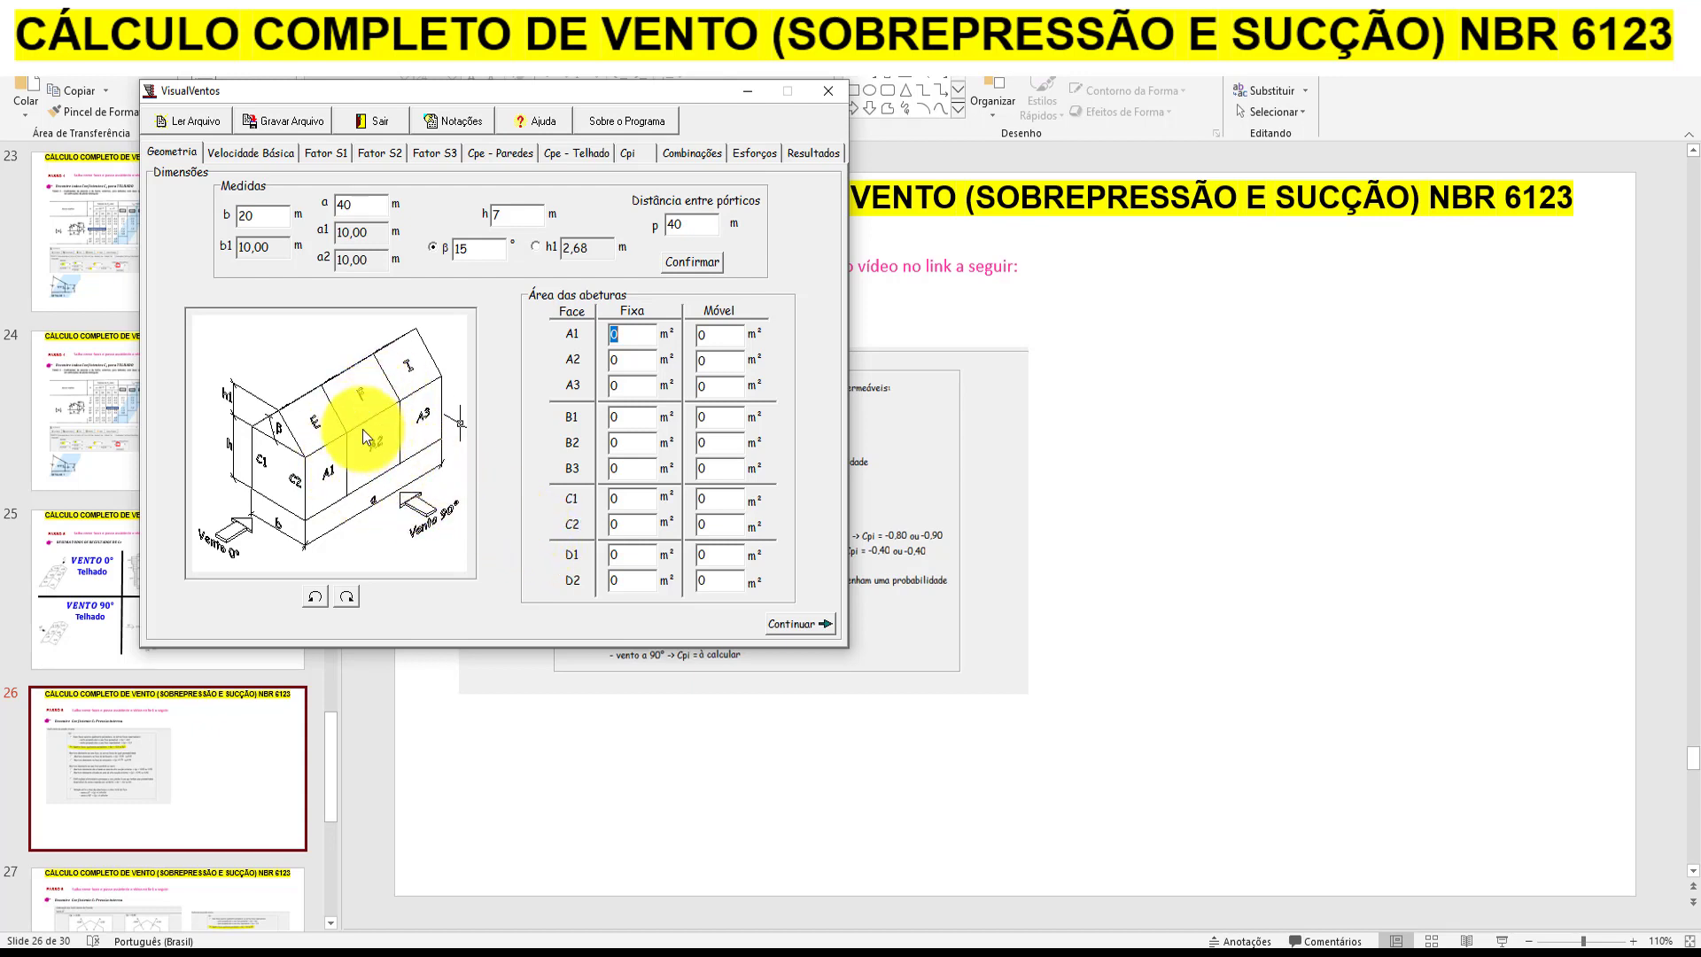
left_click(629, 152)
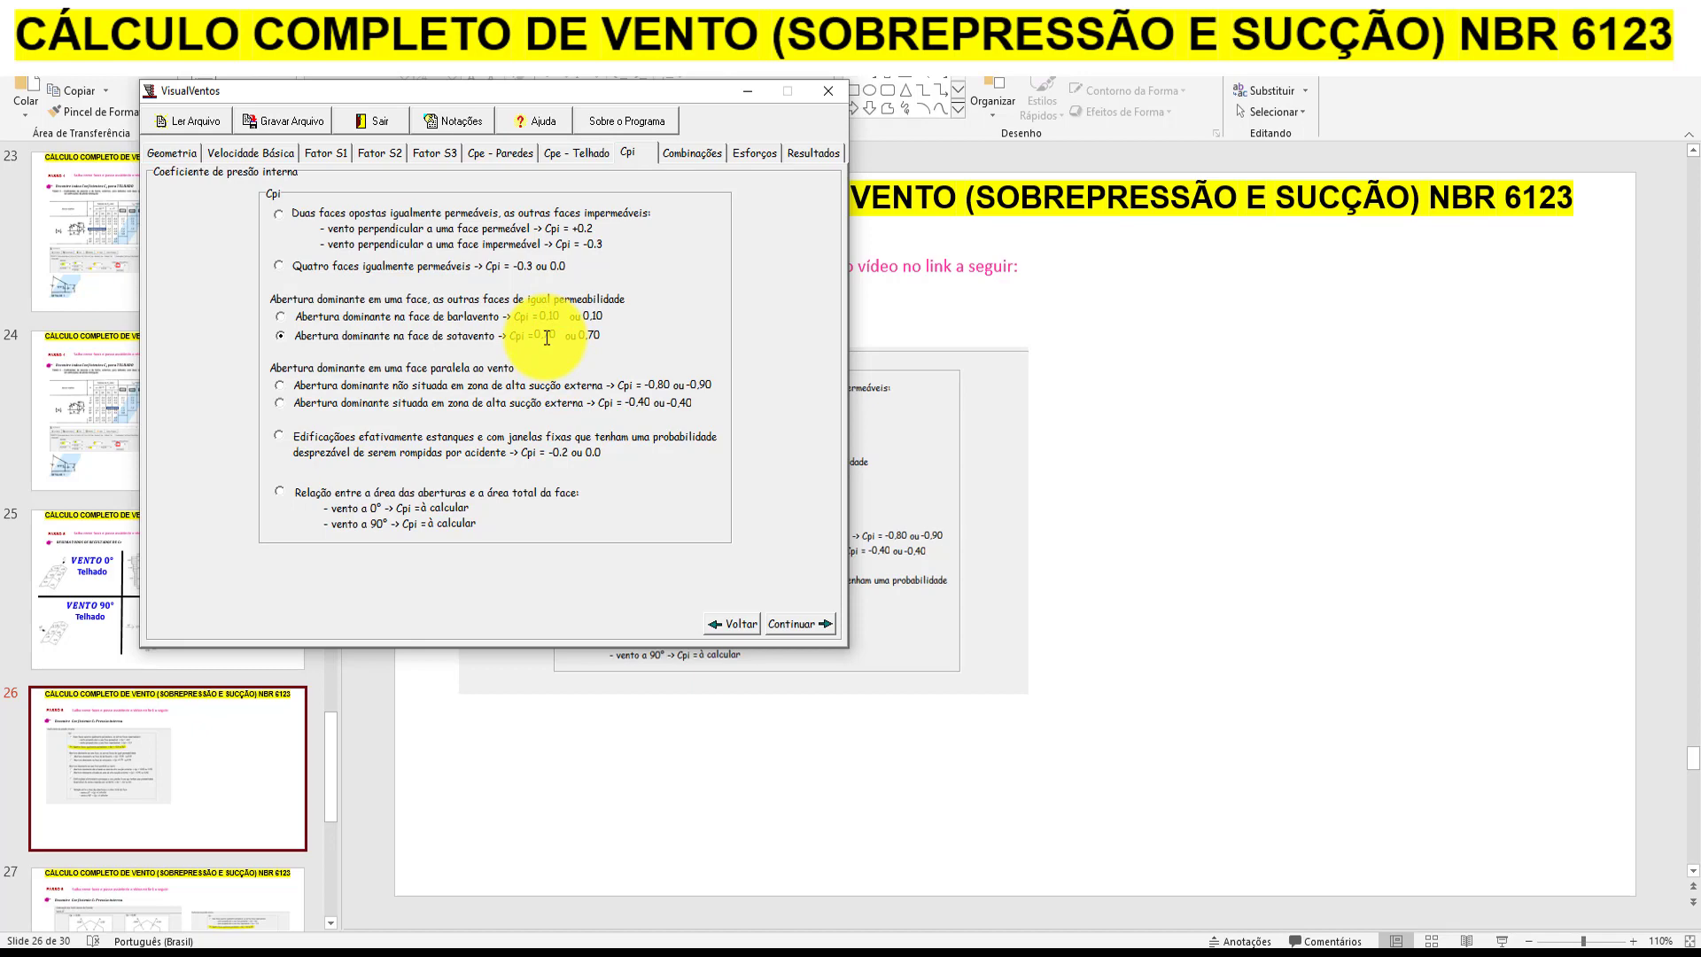
Try the Cpi option for a dominant opening outside the high external suction zone, checking it against the geometry and wall coefficients
left_click(279, 384)
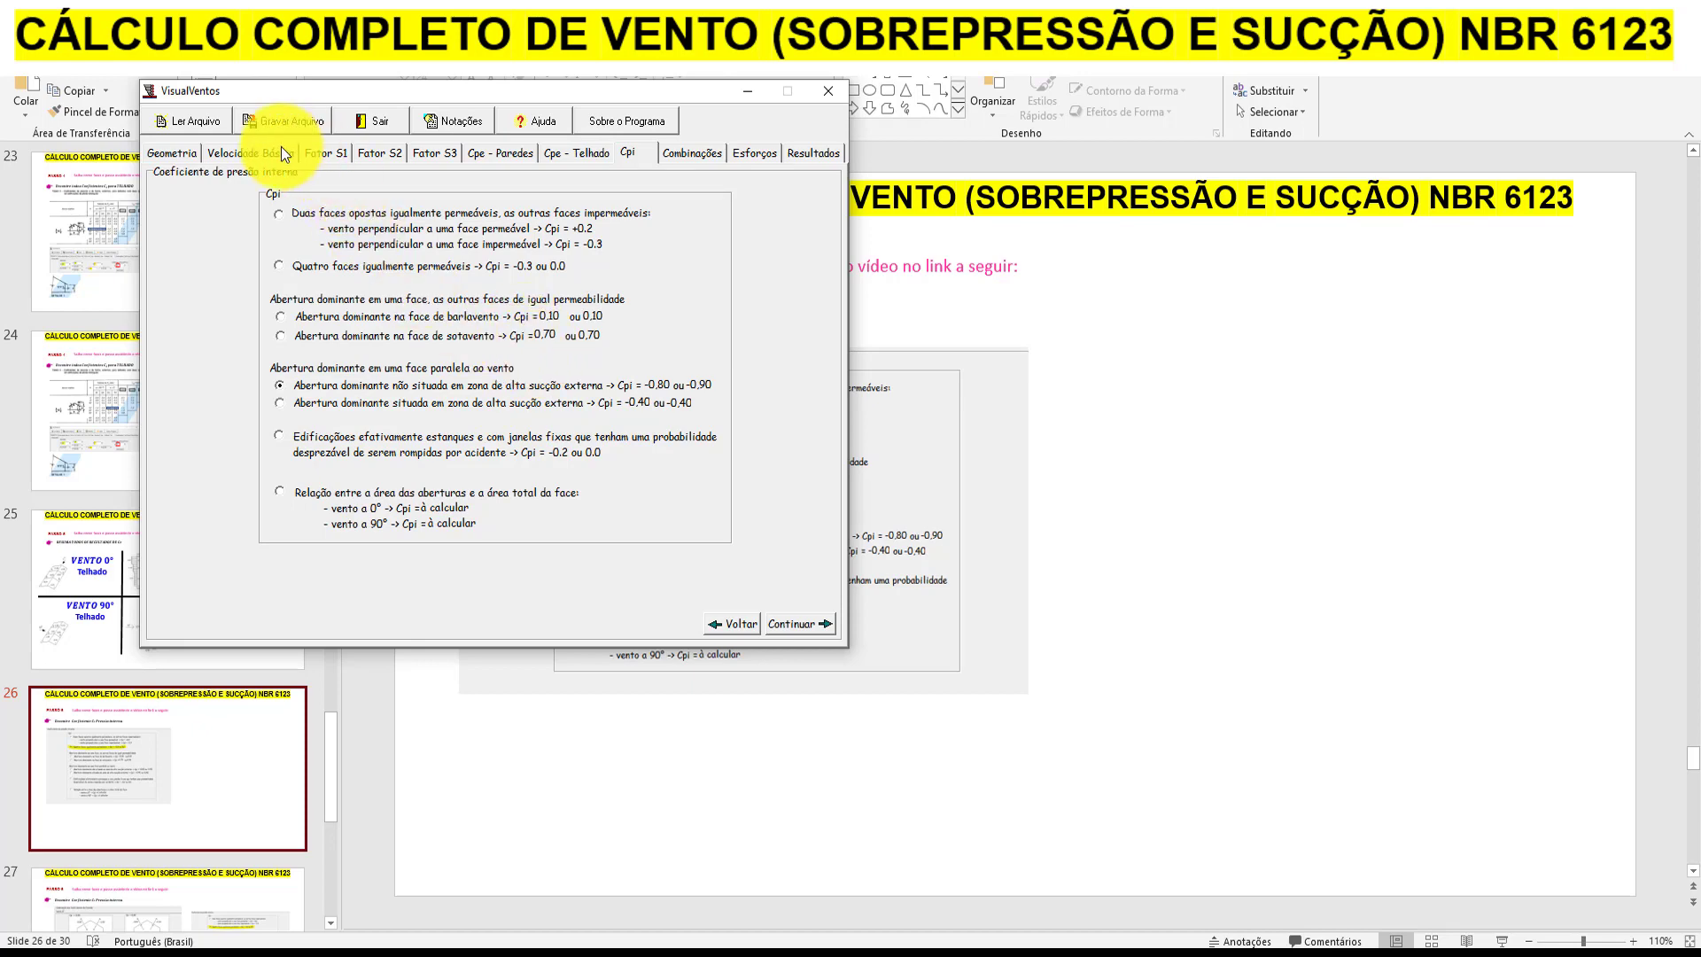
left_click(217, 151)
left_click(171, 155)
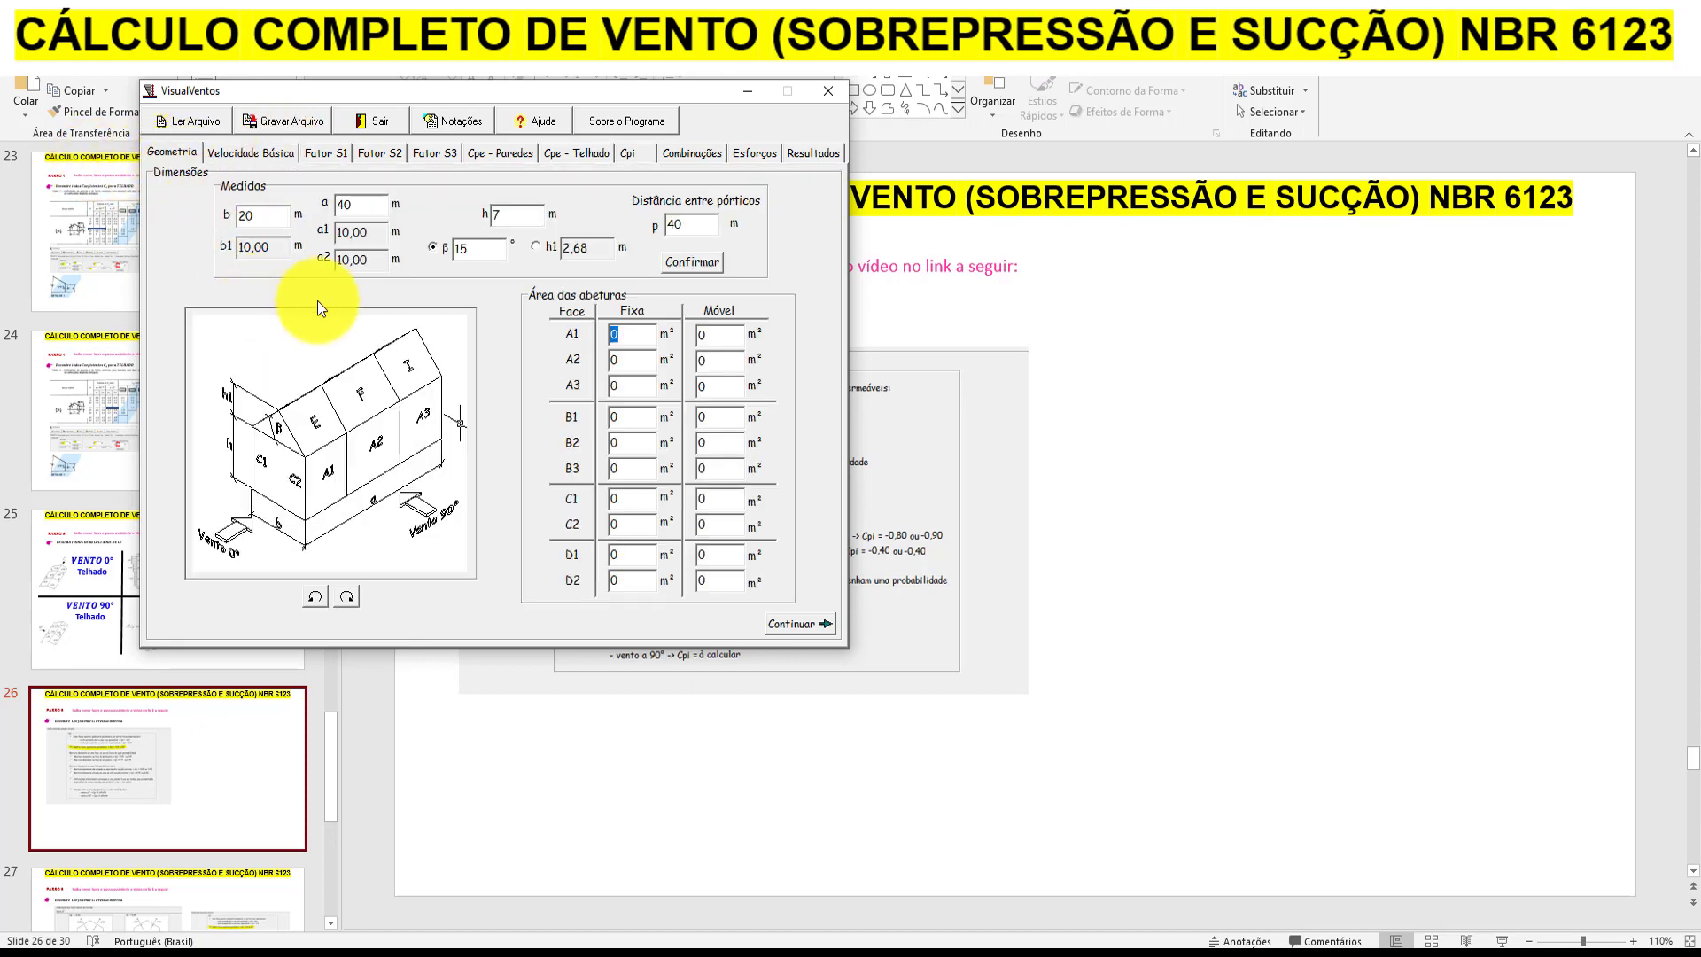
left_click(439, 158)
left_click(486, 156)
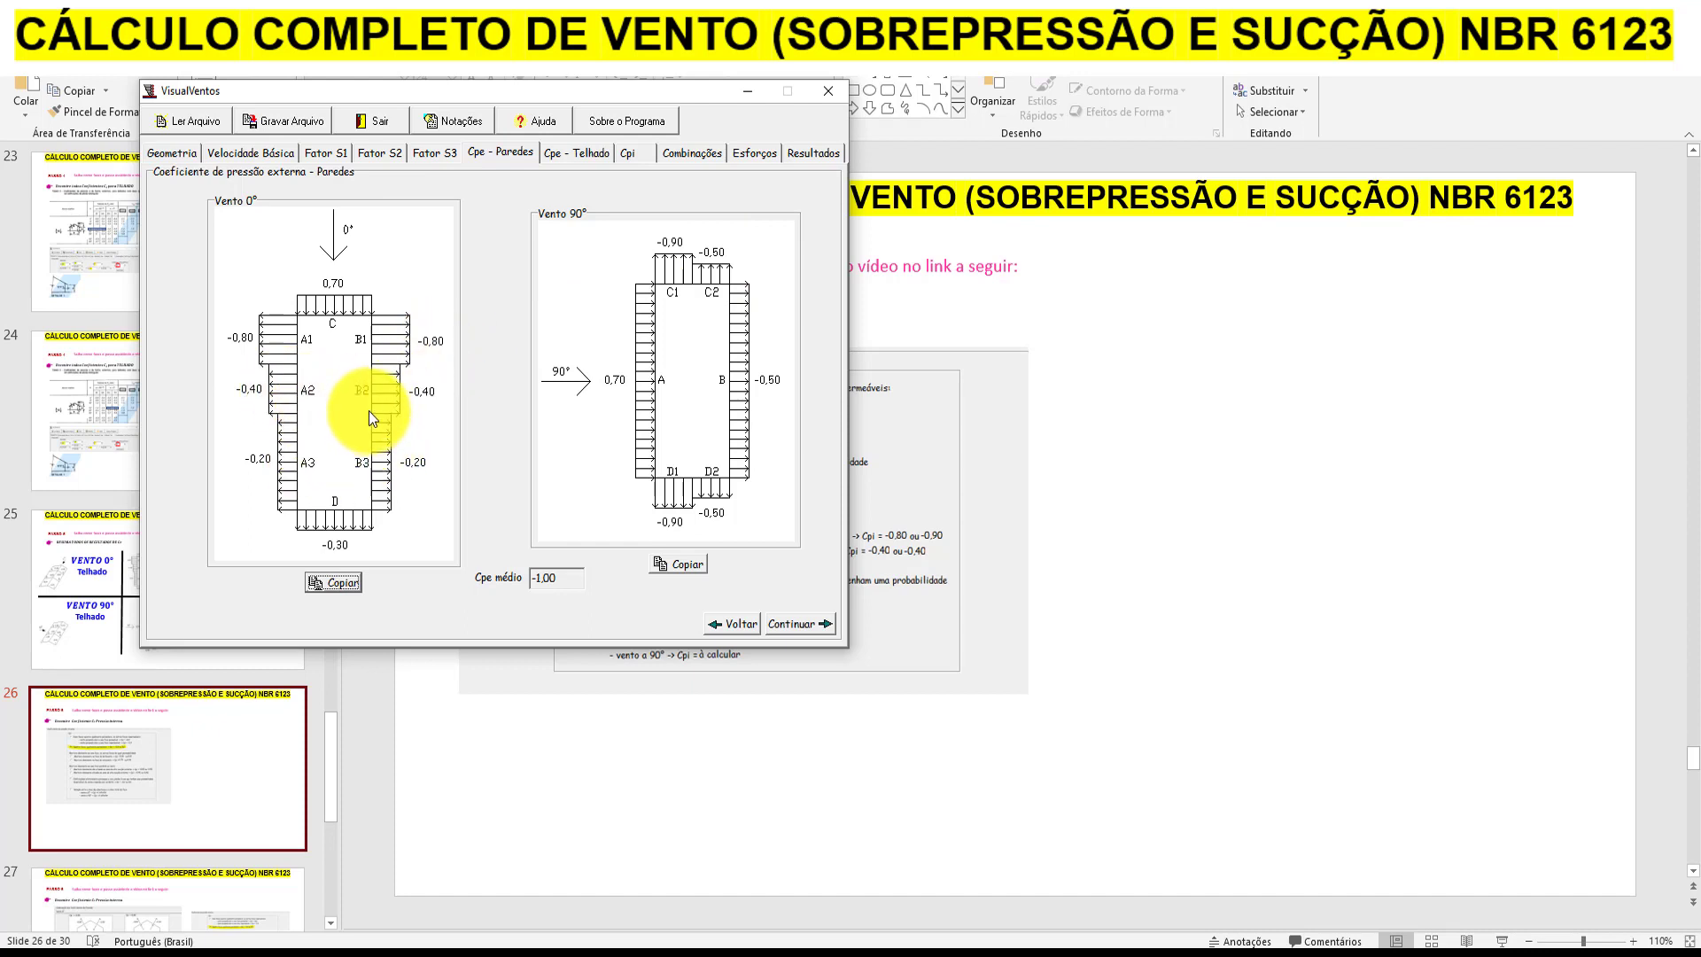
left_click(624, 149)
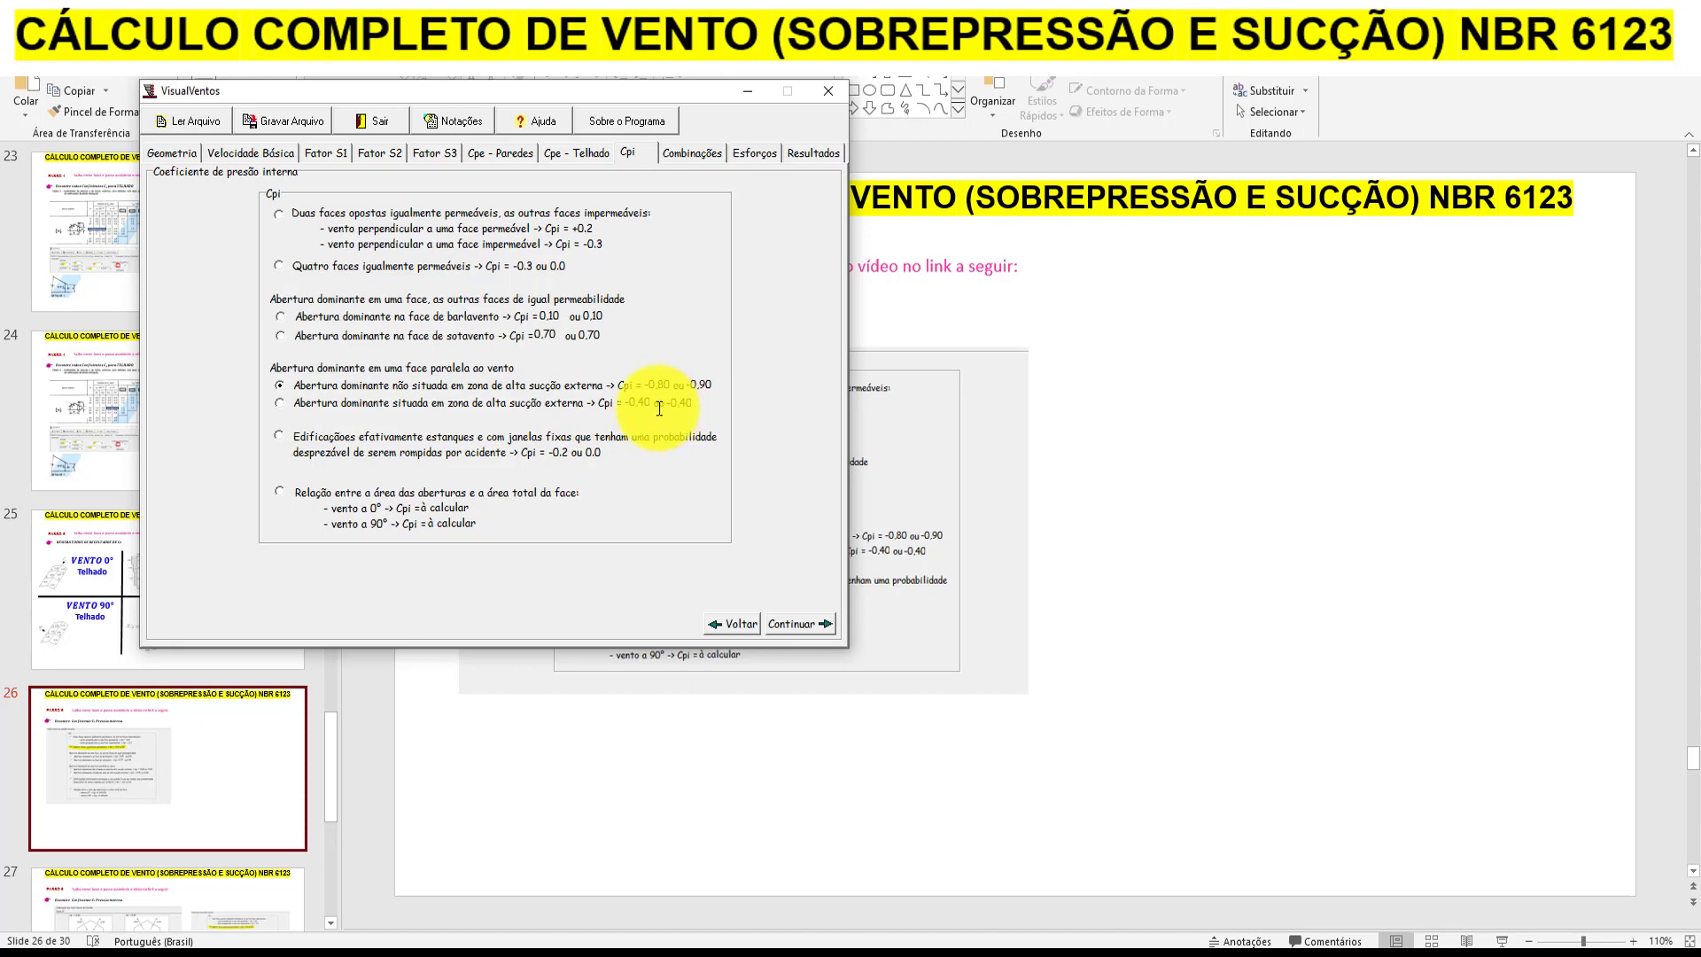
Set the internal pressure coefficient to "Quatro faces igualmente permeáveis" and review the pressure coefficient combinations
left_click(695, 161)
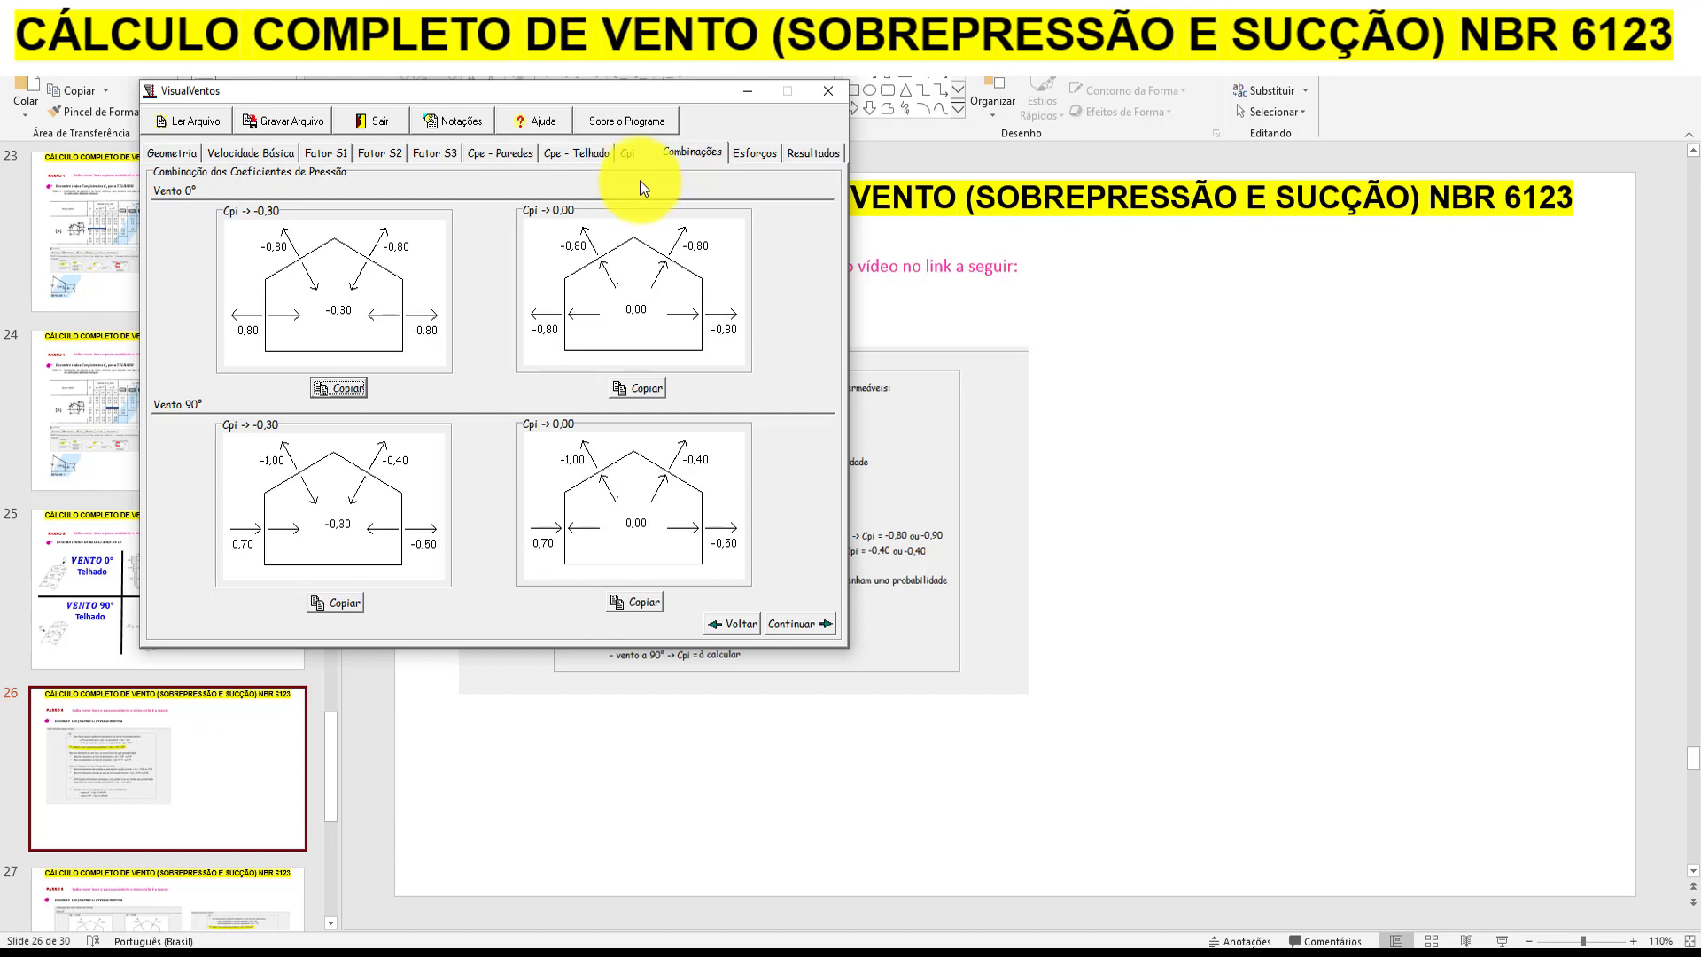
left_click(620, 158)
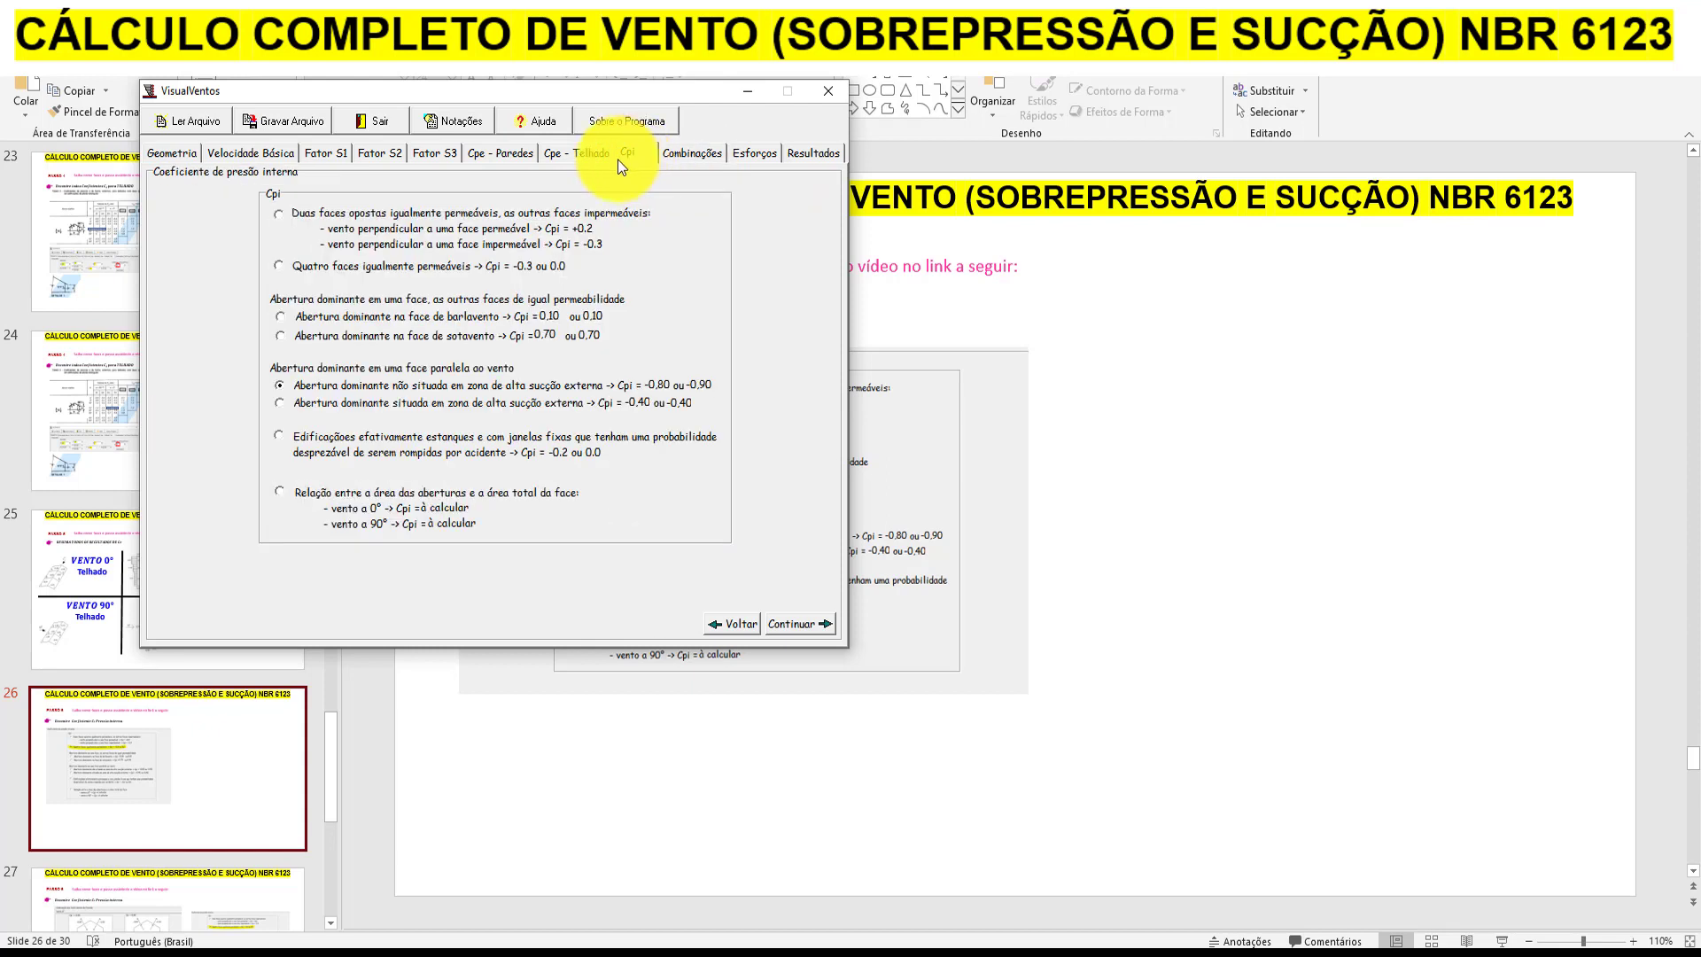
left_click(284, 268)
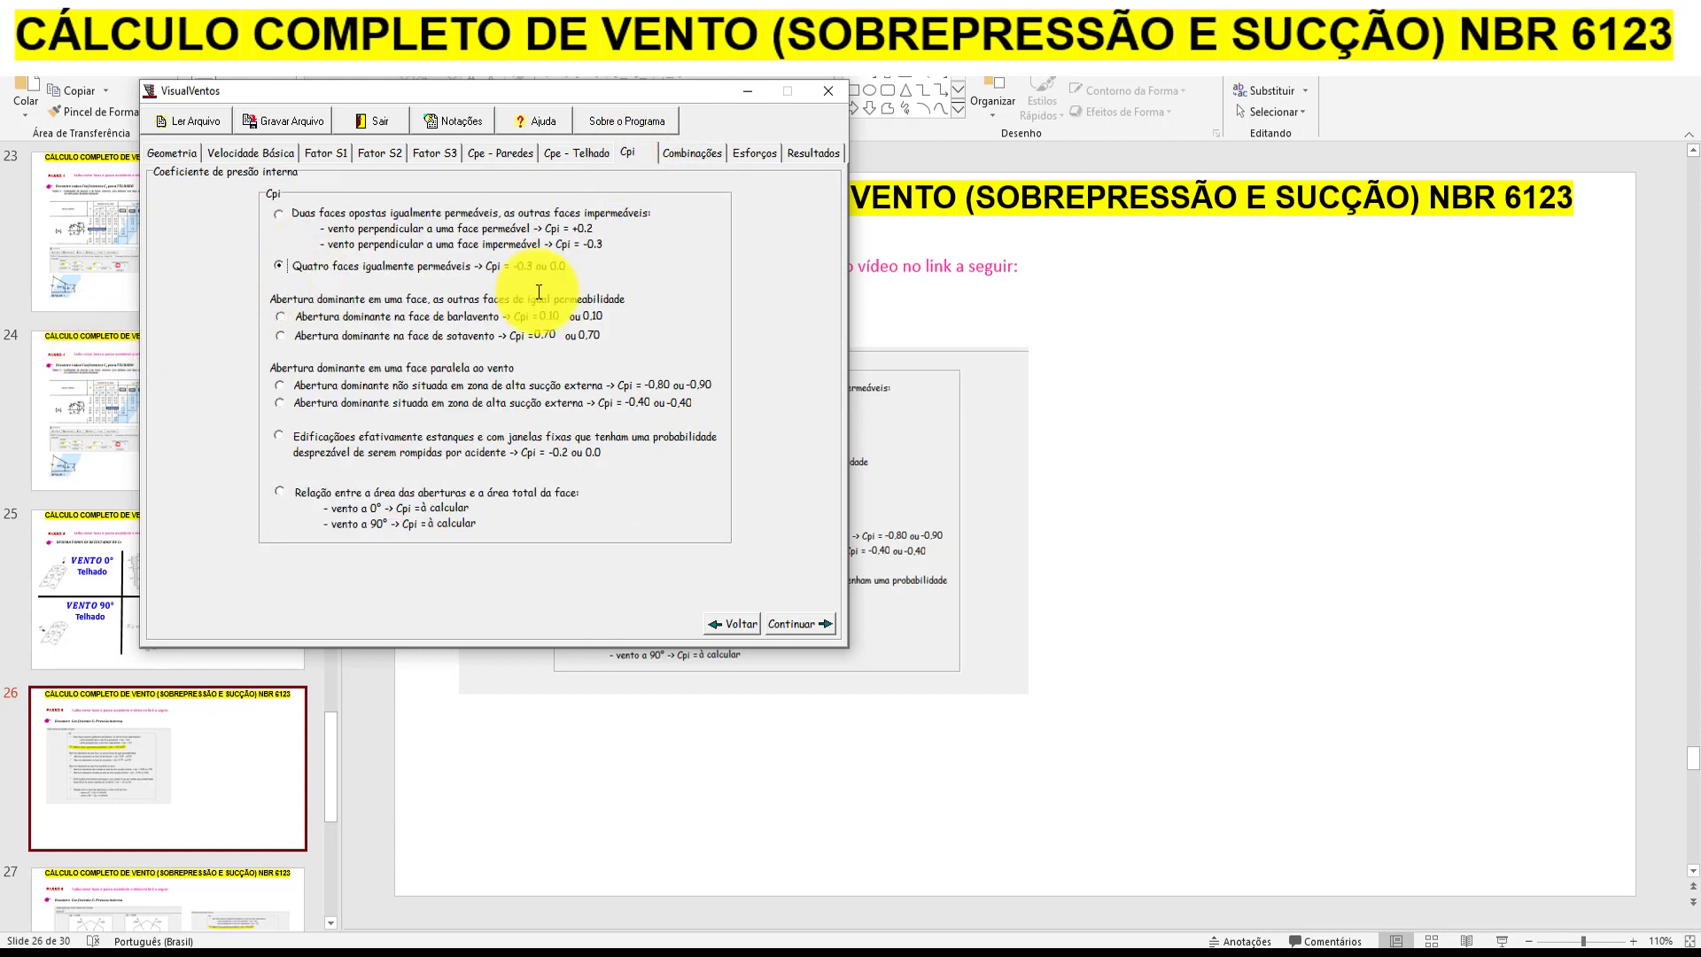
left_click(674, 160)
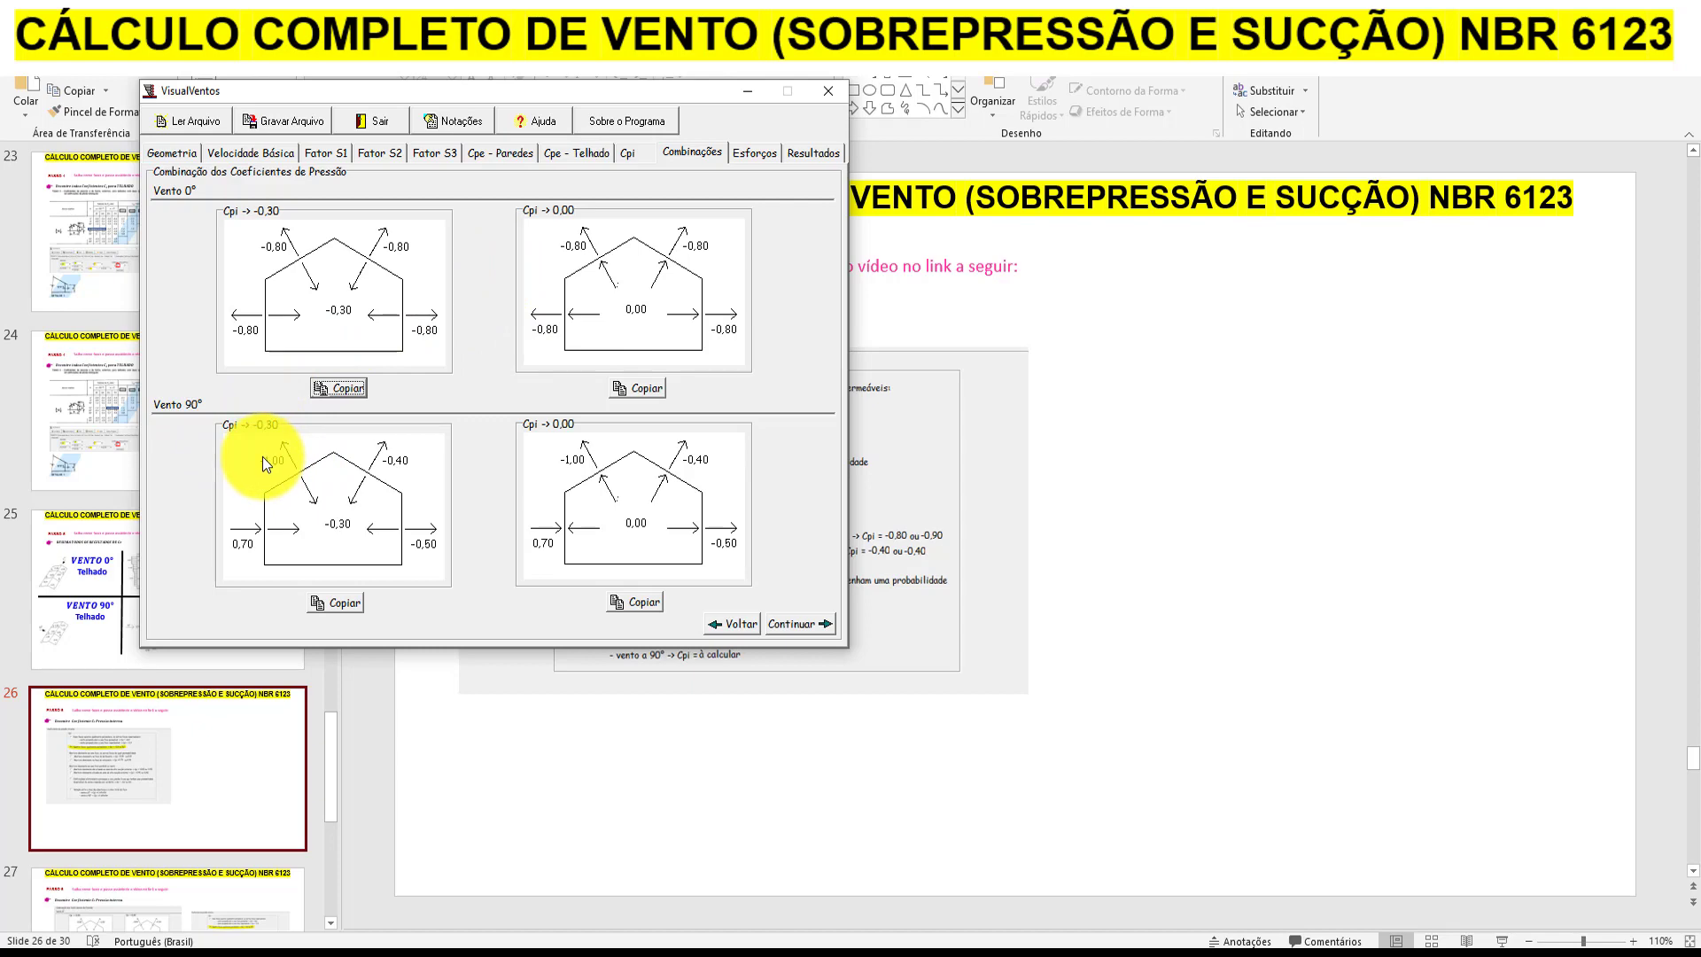
left_click(626, 154)
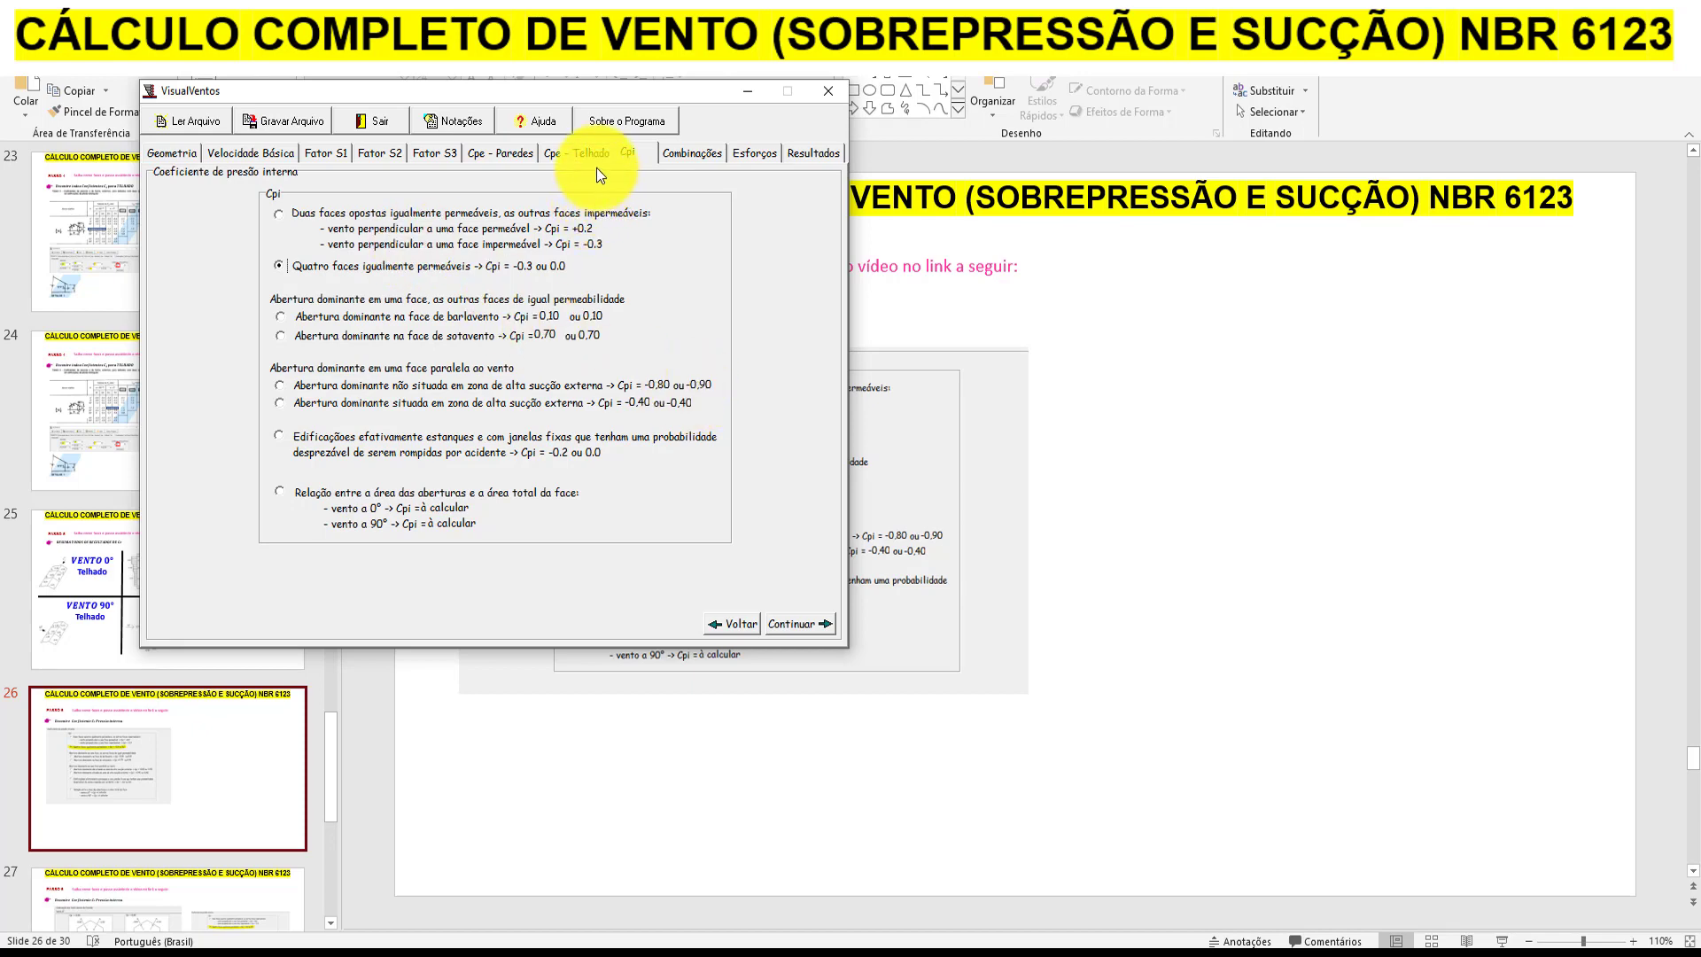
left_click(693, 152)
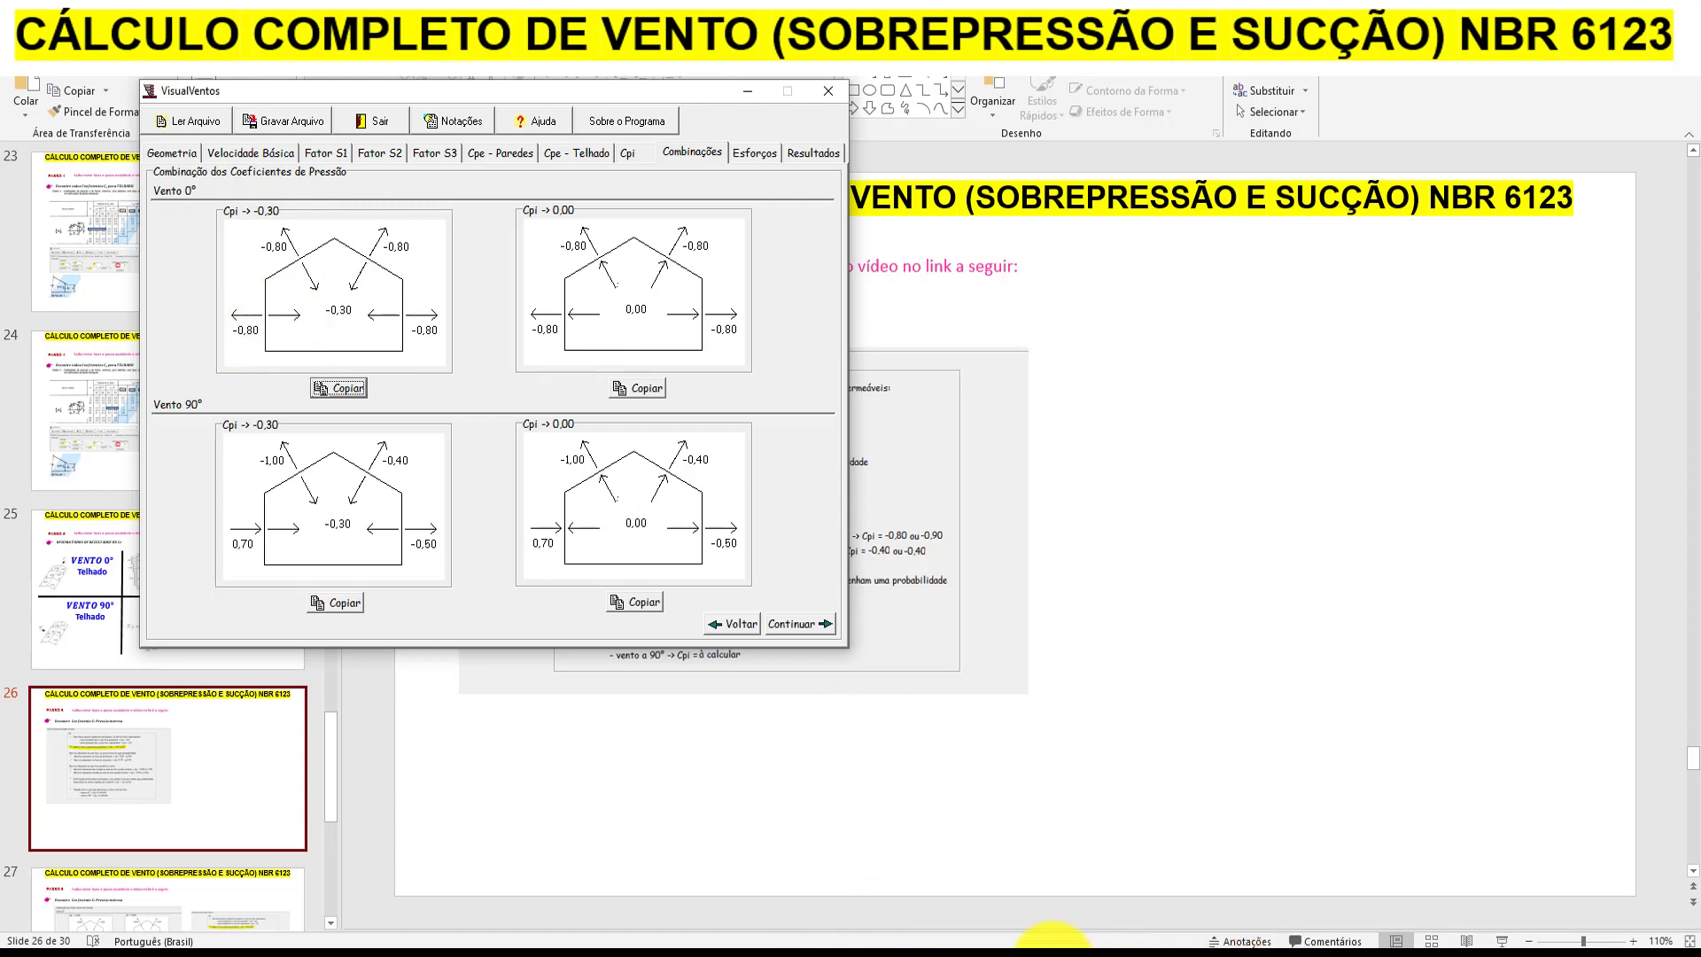
Check the Ce results summary on slide 25 of the presentation and return to the VisualVentos coefficient combinations
left_click(1019, 917)
left_click(280, 587)
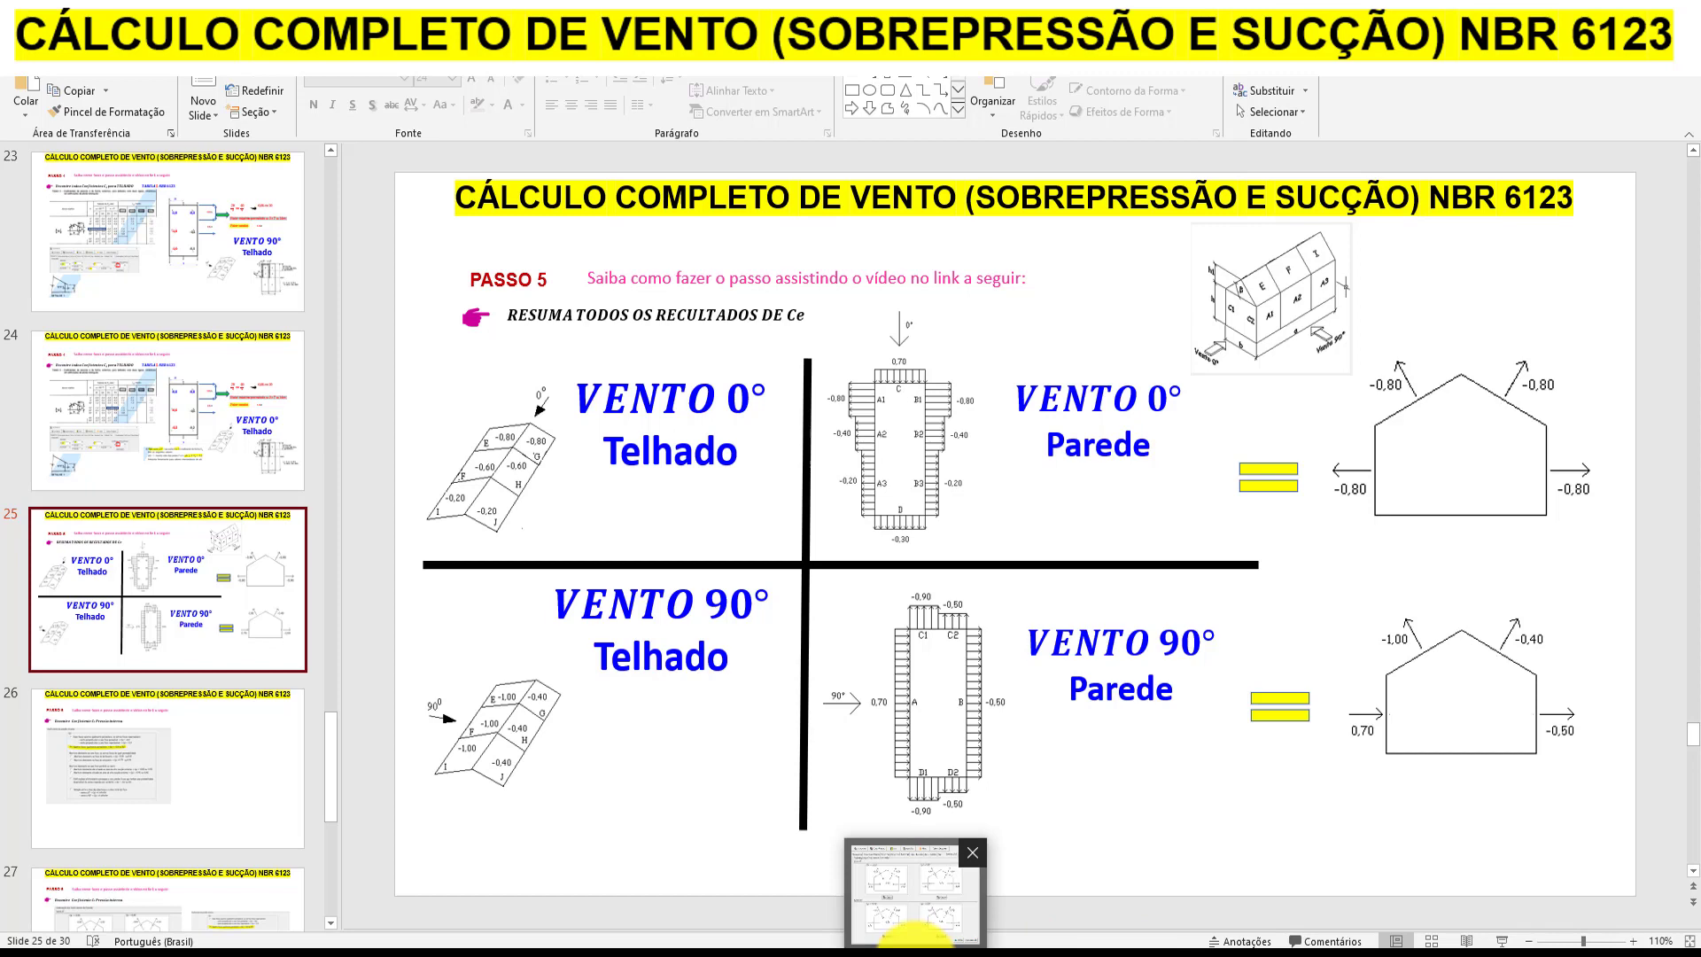
left_click(912, 938)
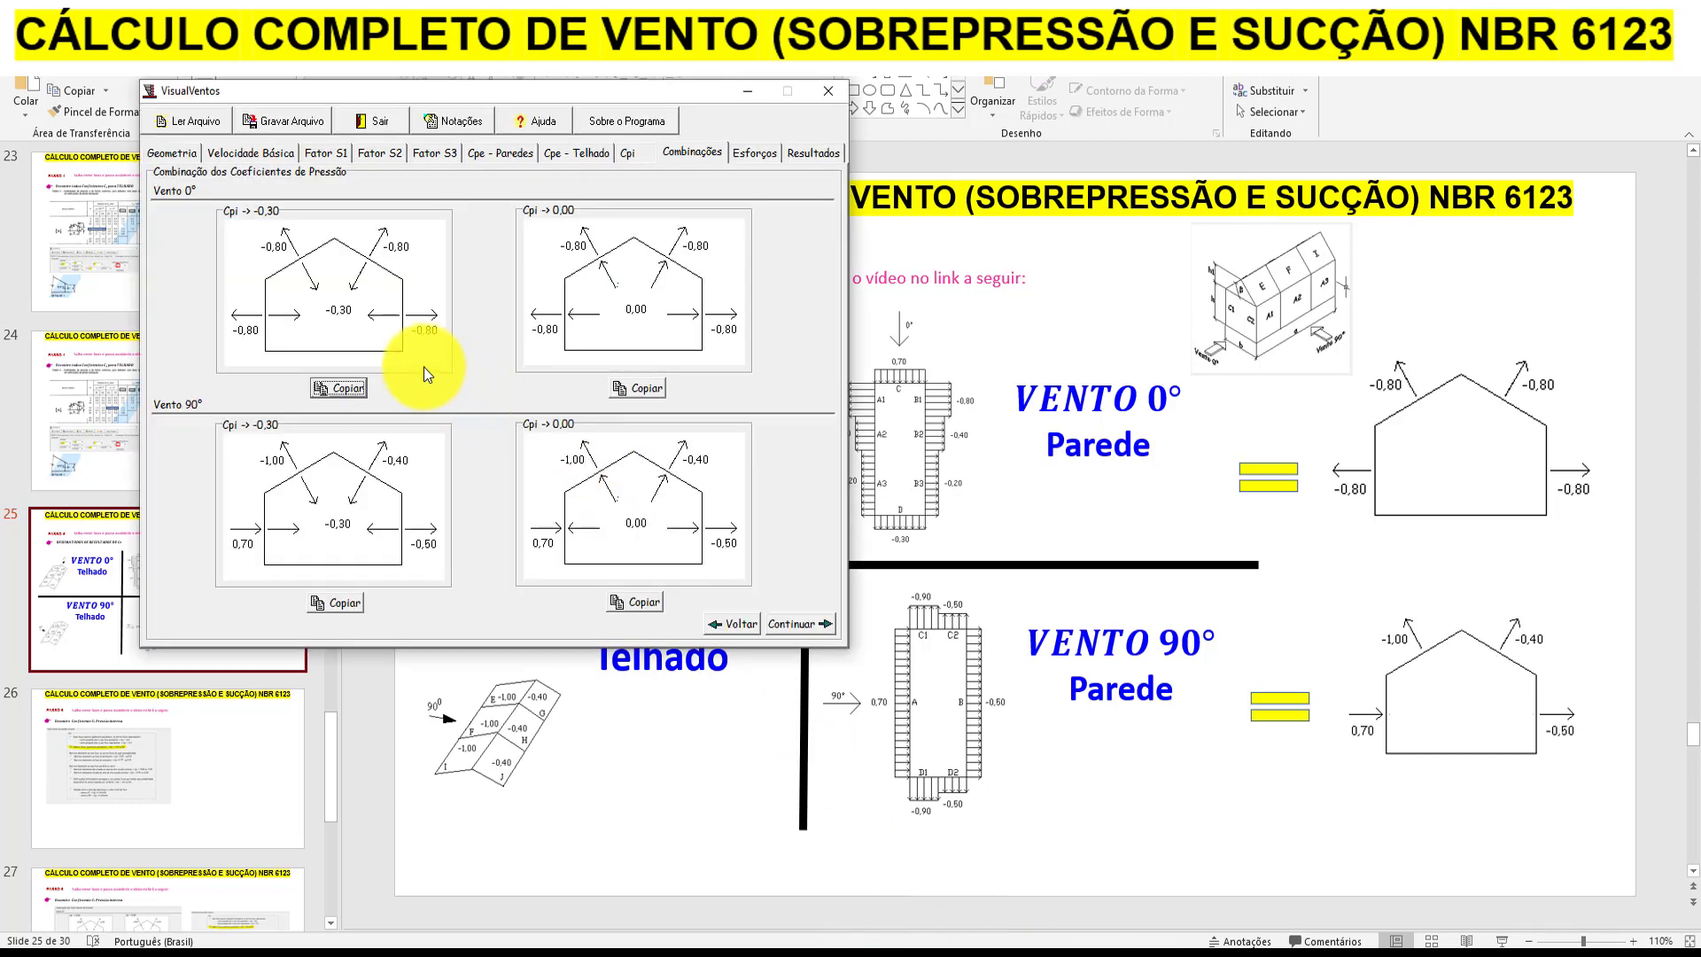